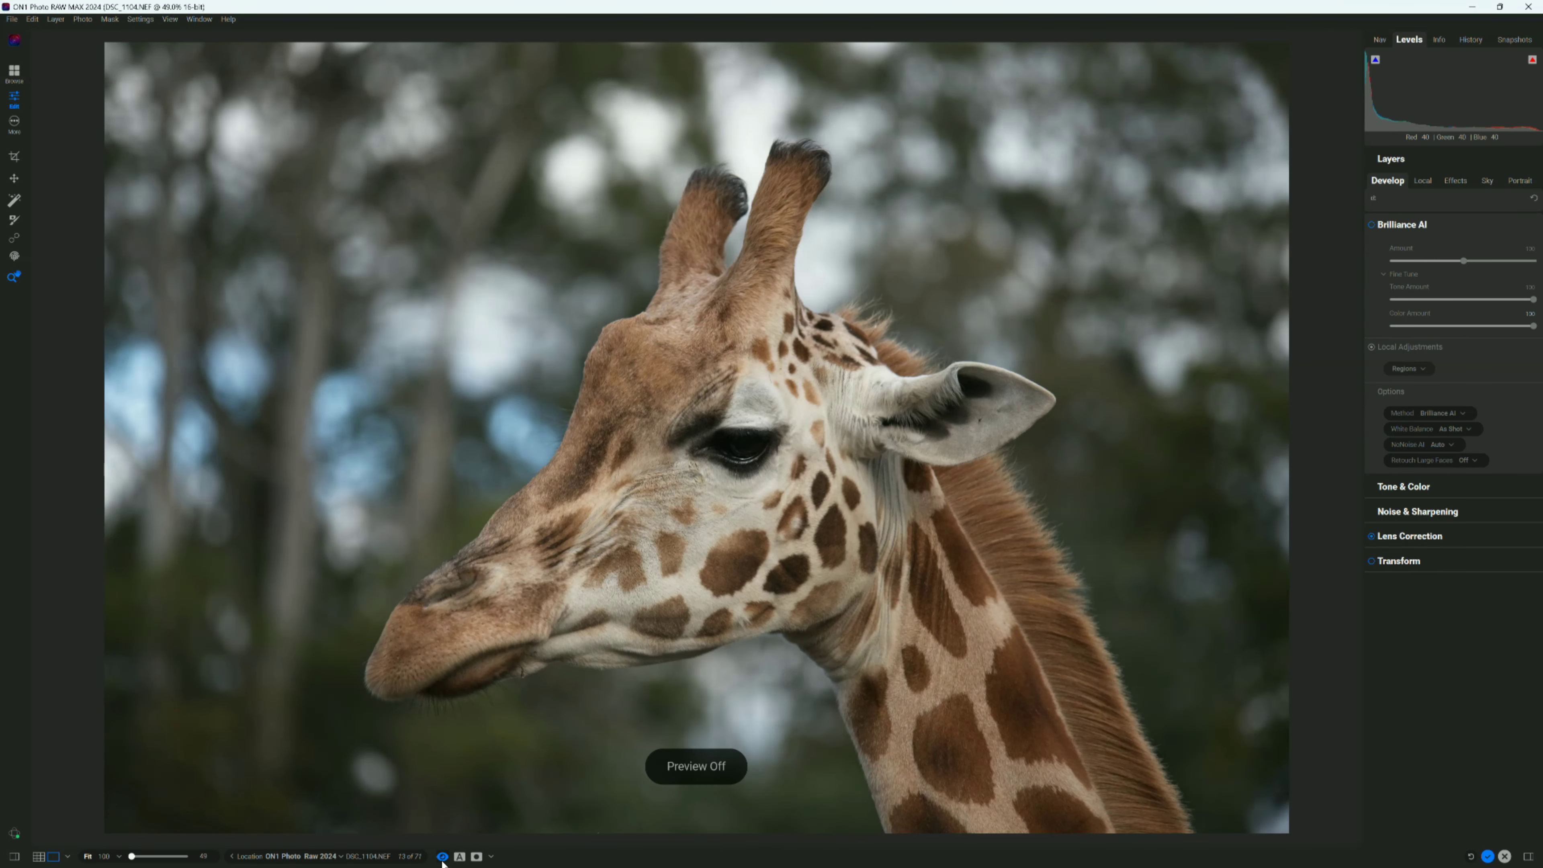
# Step: Show the edited giraffe photo again, then switch modules to view it in the catalog
pyautogui.click(442, 859)
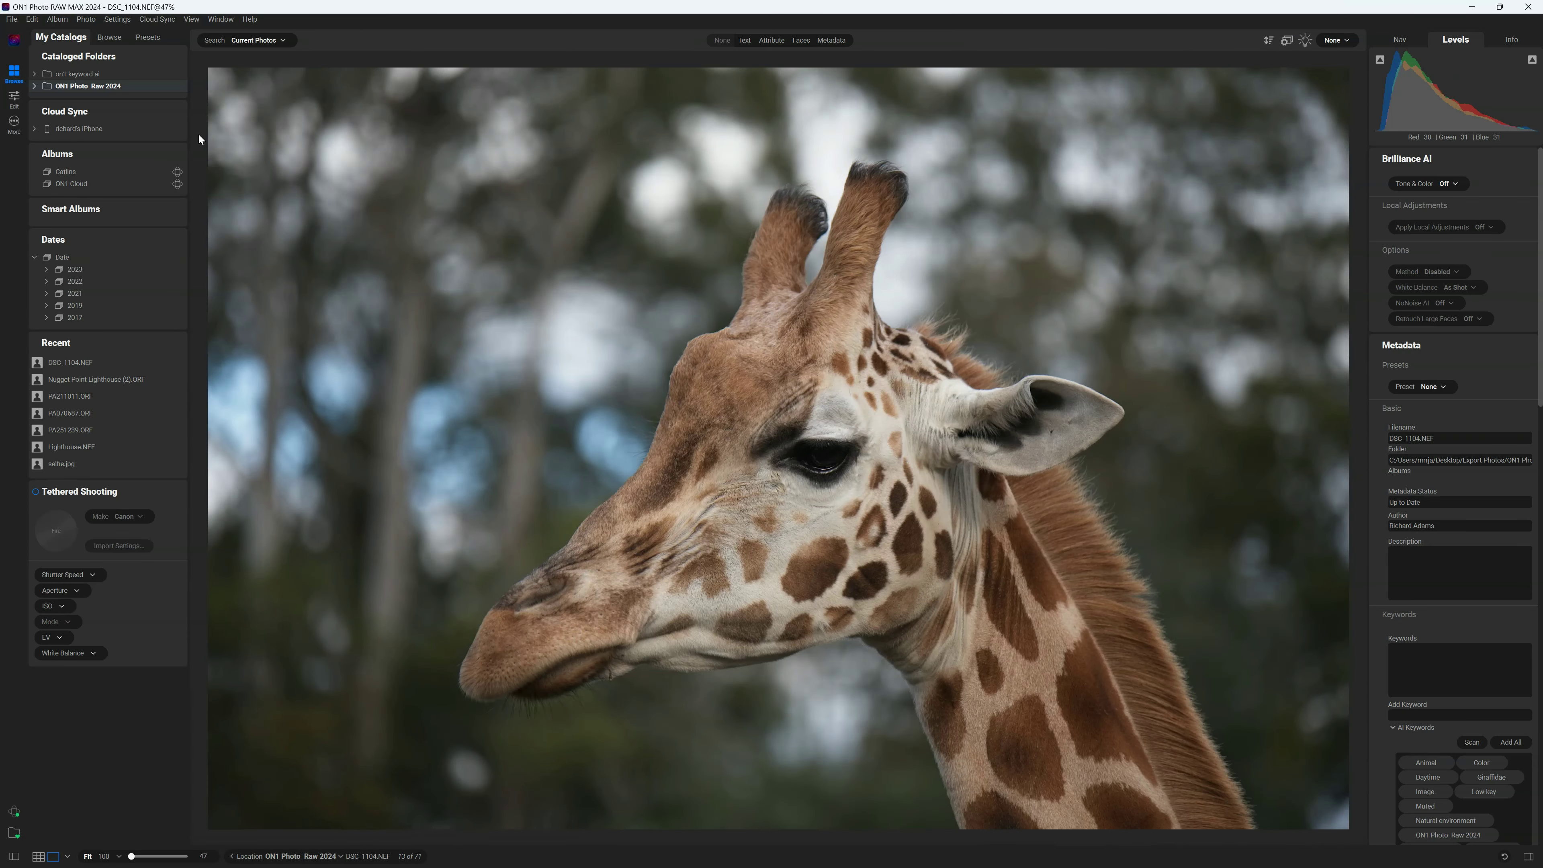
pyautogui.click(13, 99)
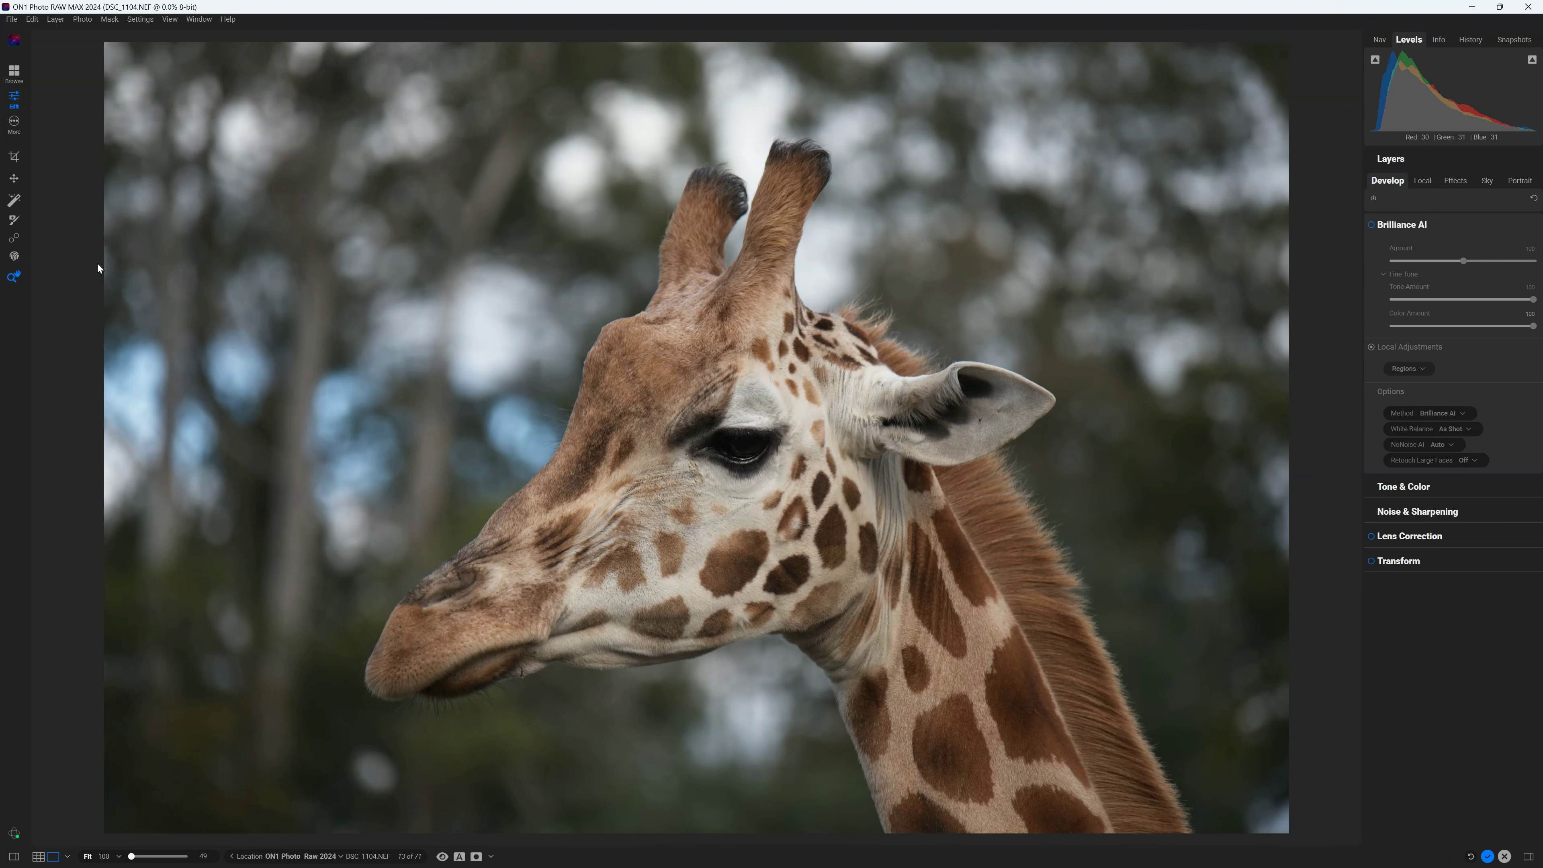
# Step: Use Super Select AI to select the giraffe instead of the background
pyautogui.click(15, 204)
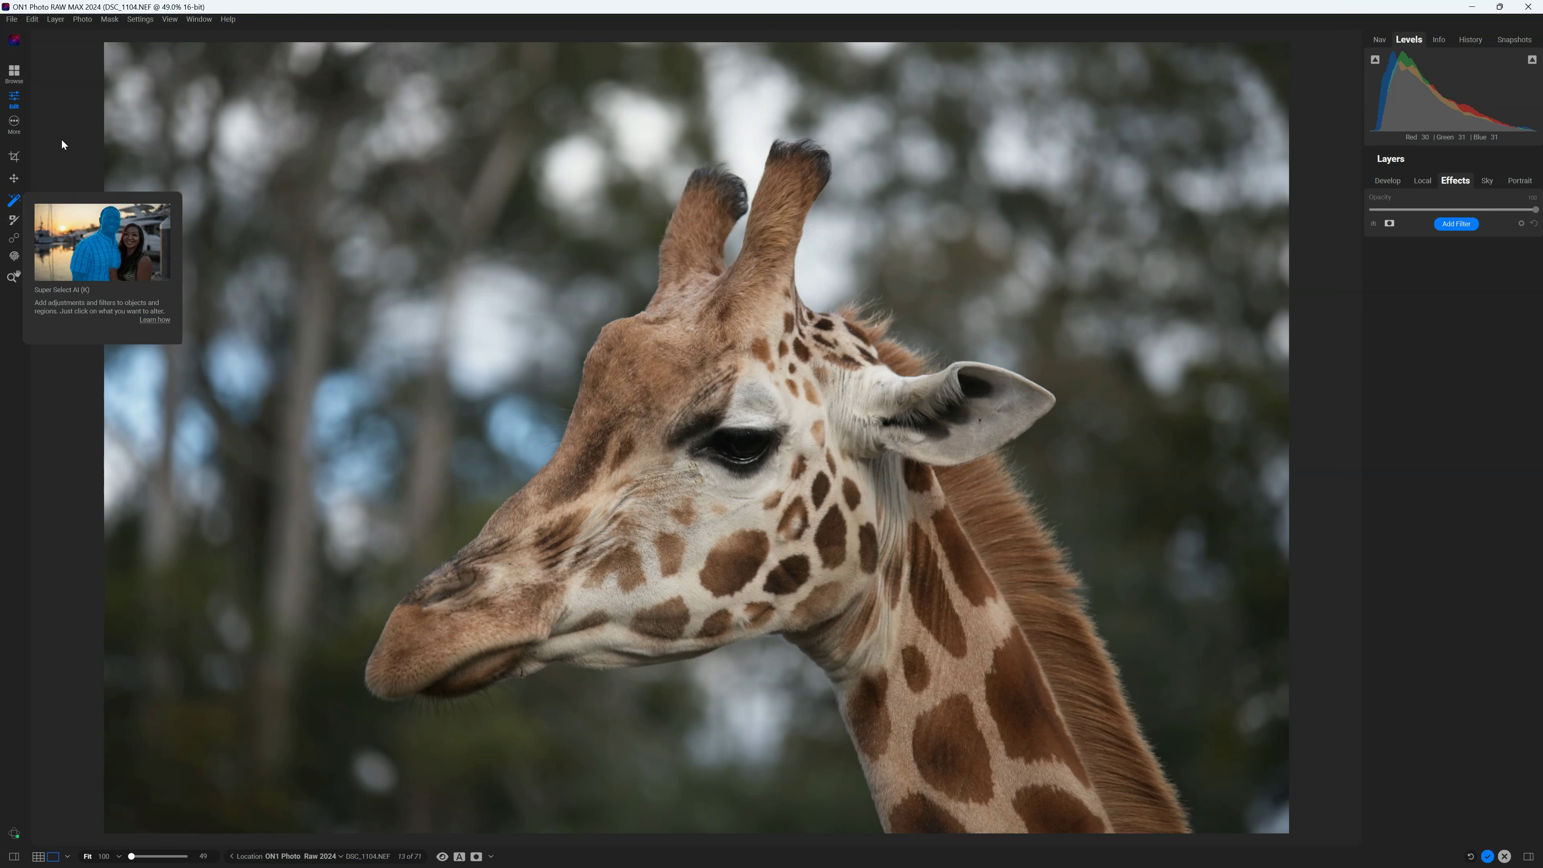
pyautogui.click(366, 178)
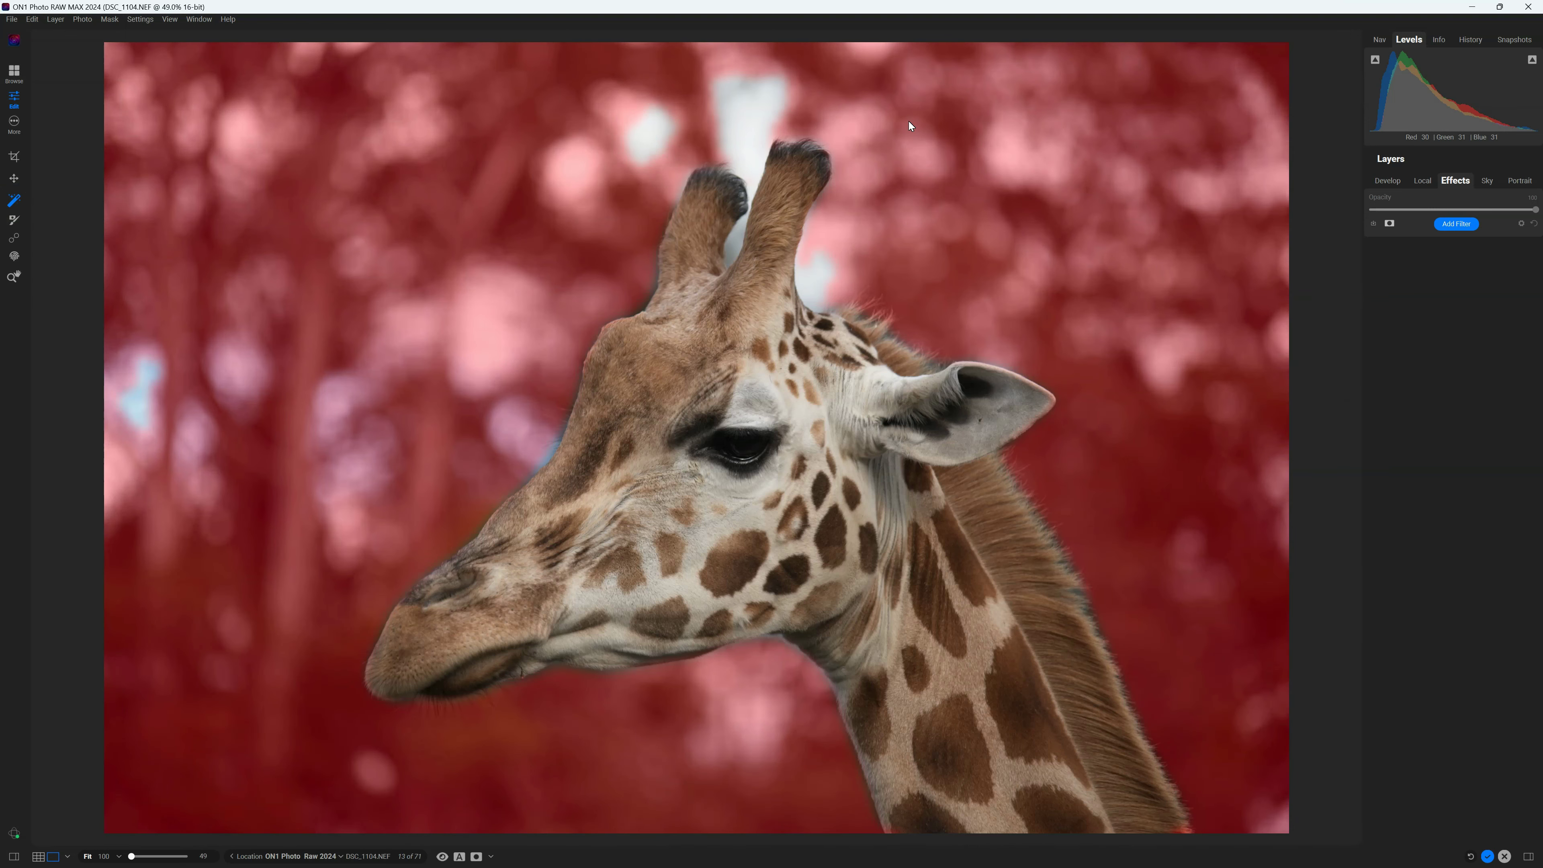
pyautogui.click(1041, 415)
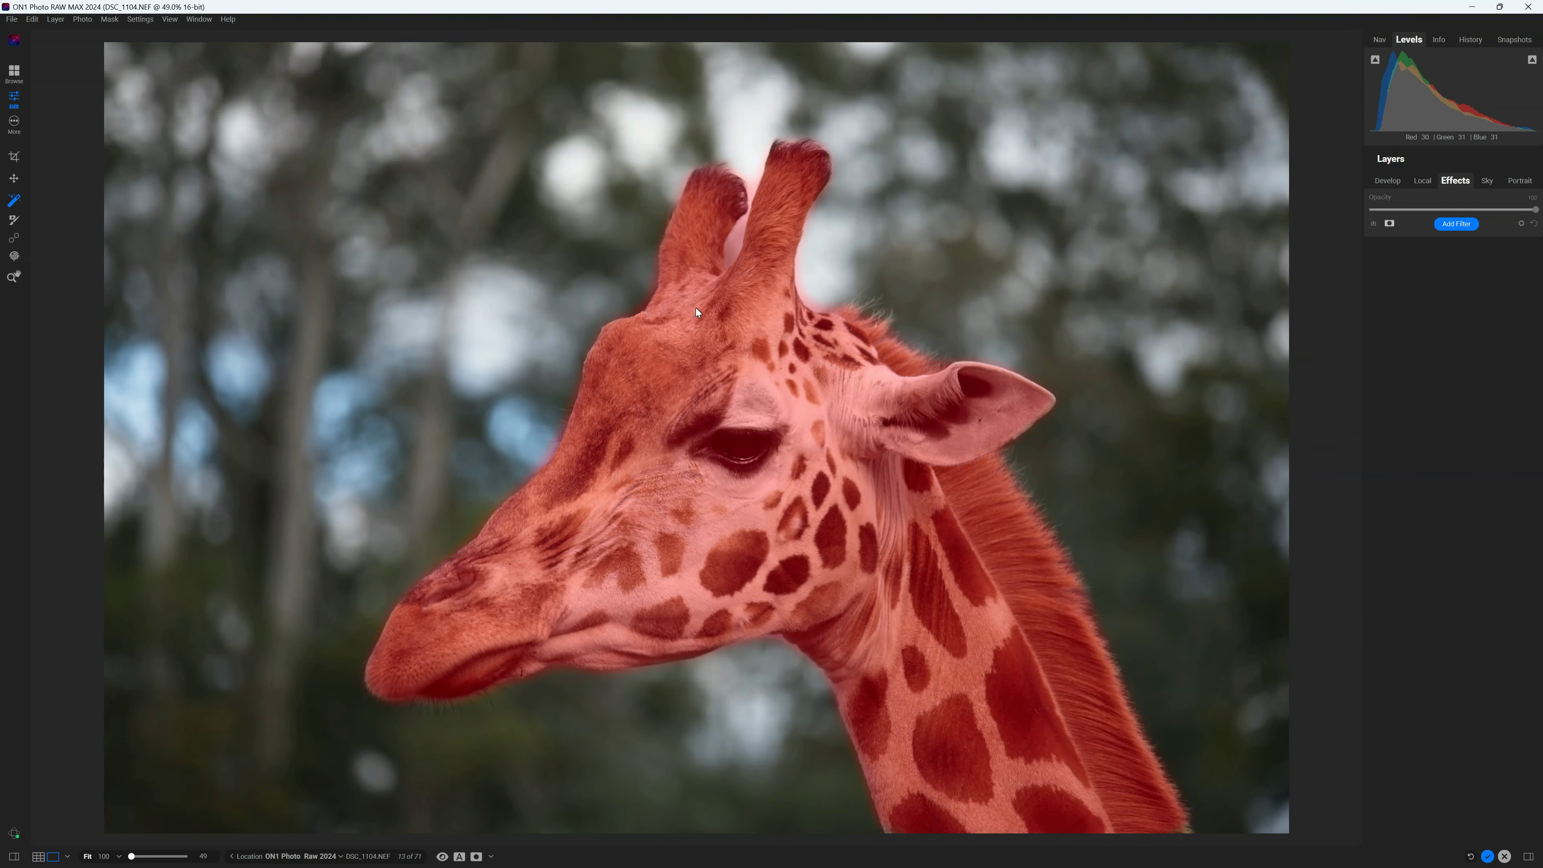
# Step: Commit the giraffe mask, apply Bleach Bypass in its Strong style, and confirm the background mask
pyautogui.click(730, 502)
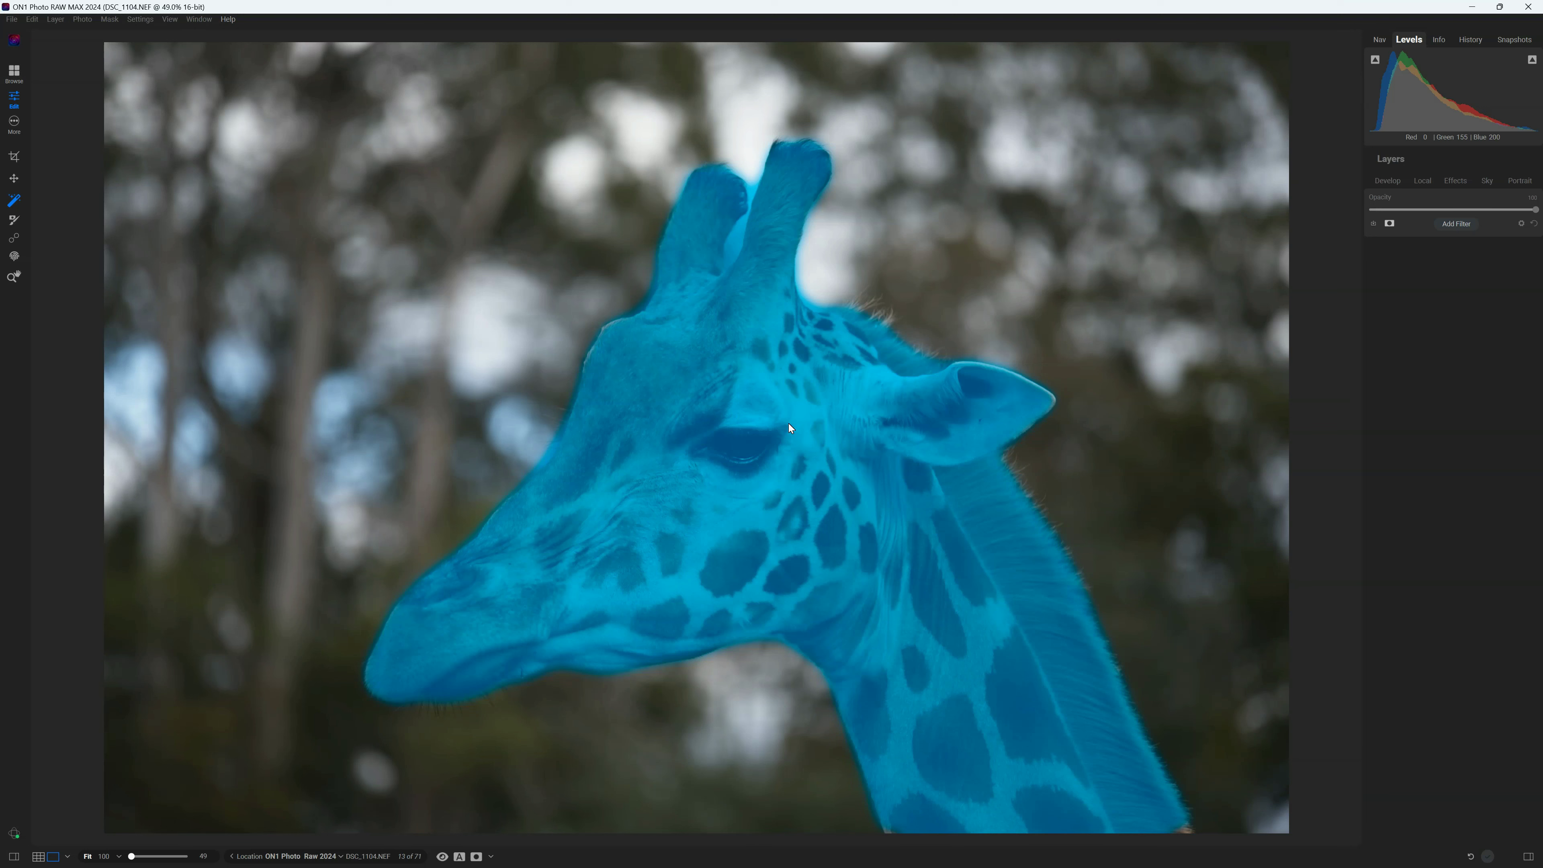
pyautogui.rightClick(782, 395)
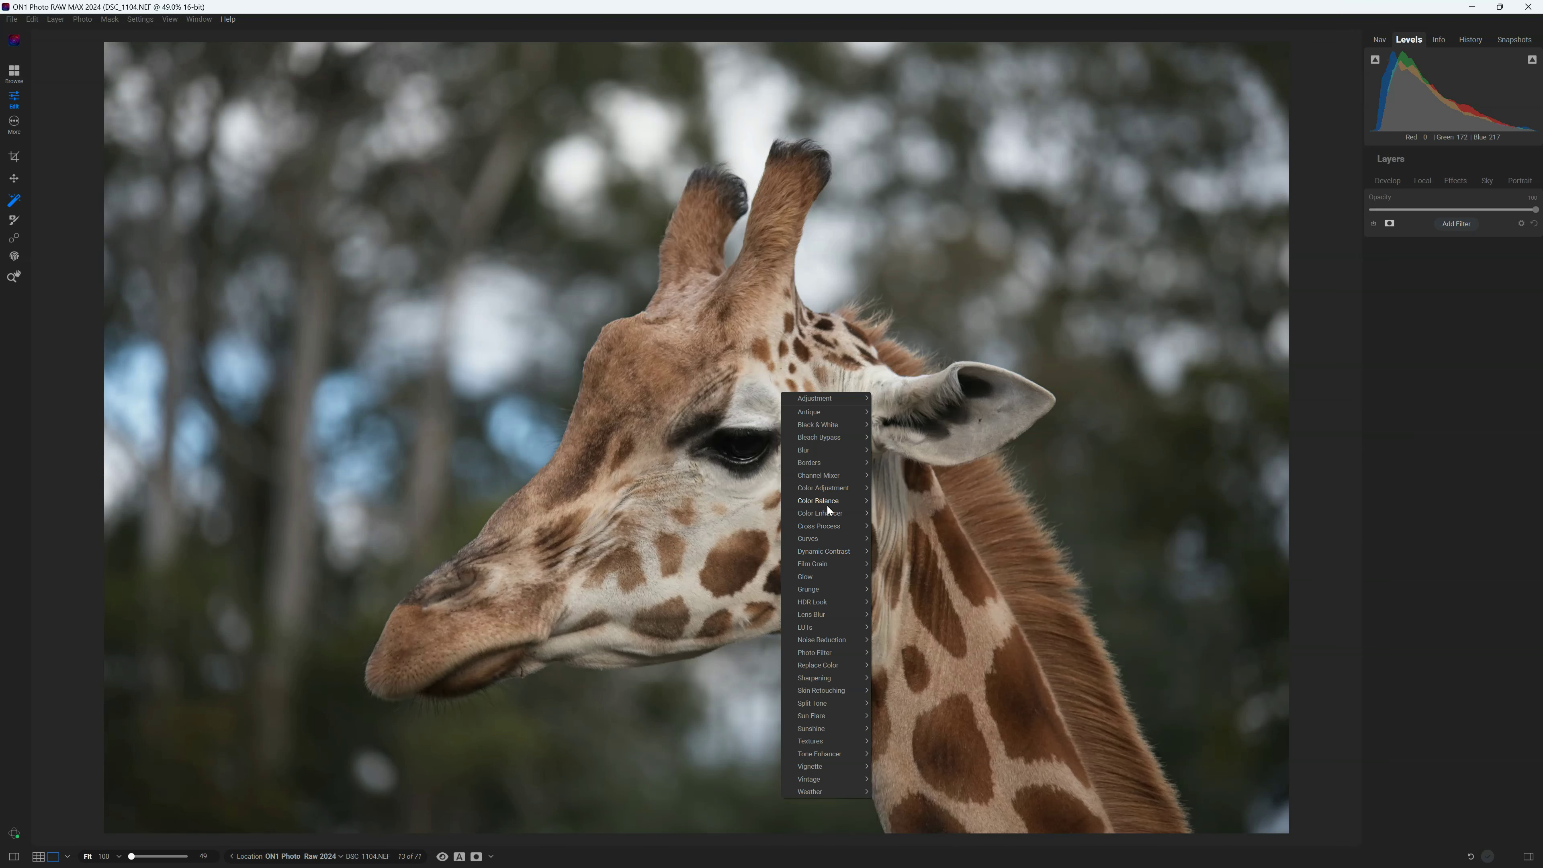
pyautogui.moveTo(834, 440)
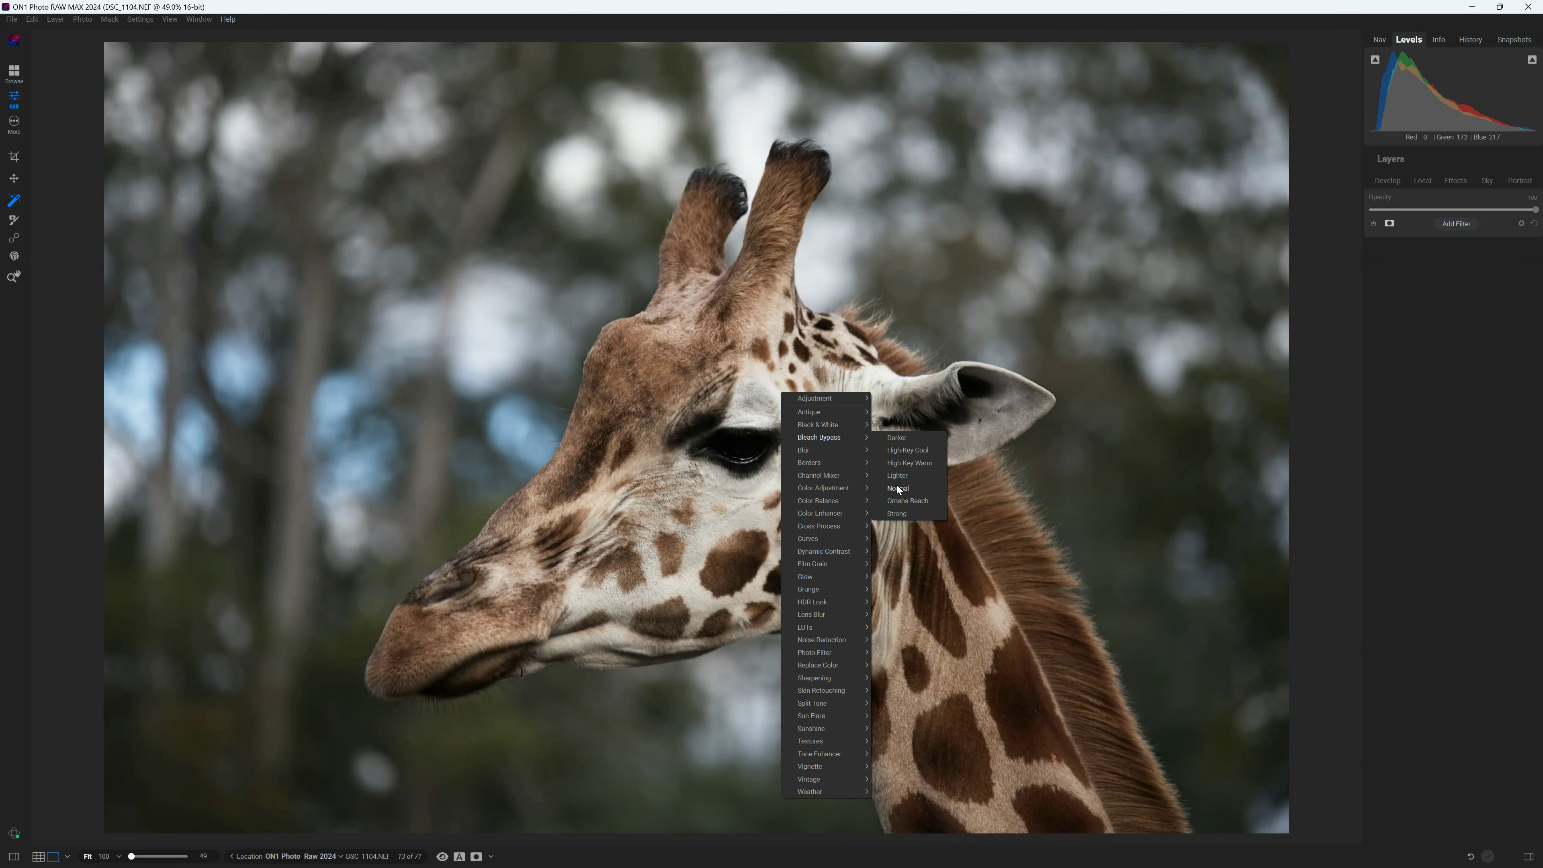
pyautogui.click(893, 514)
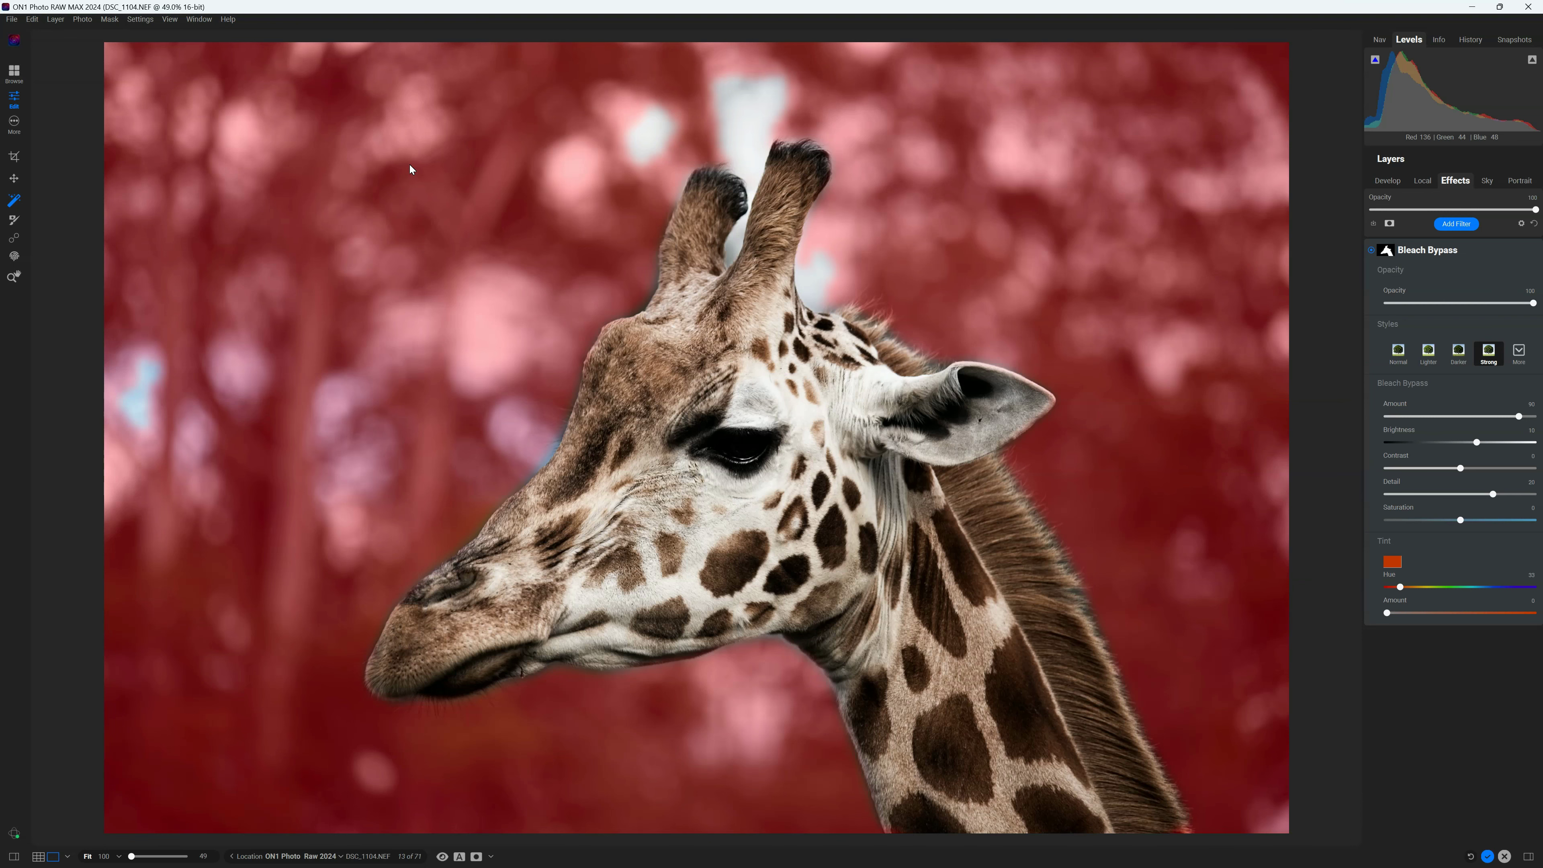
pyautogui.press('Return')
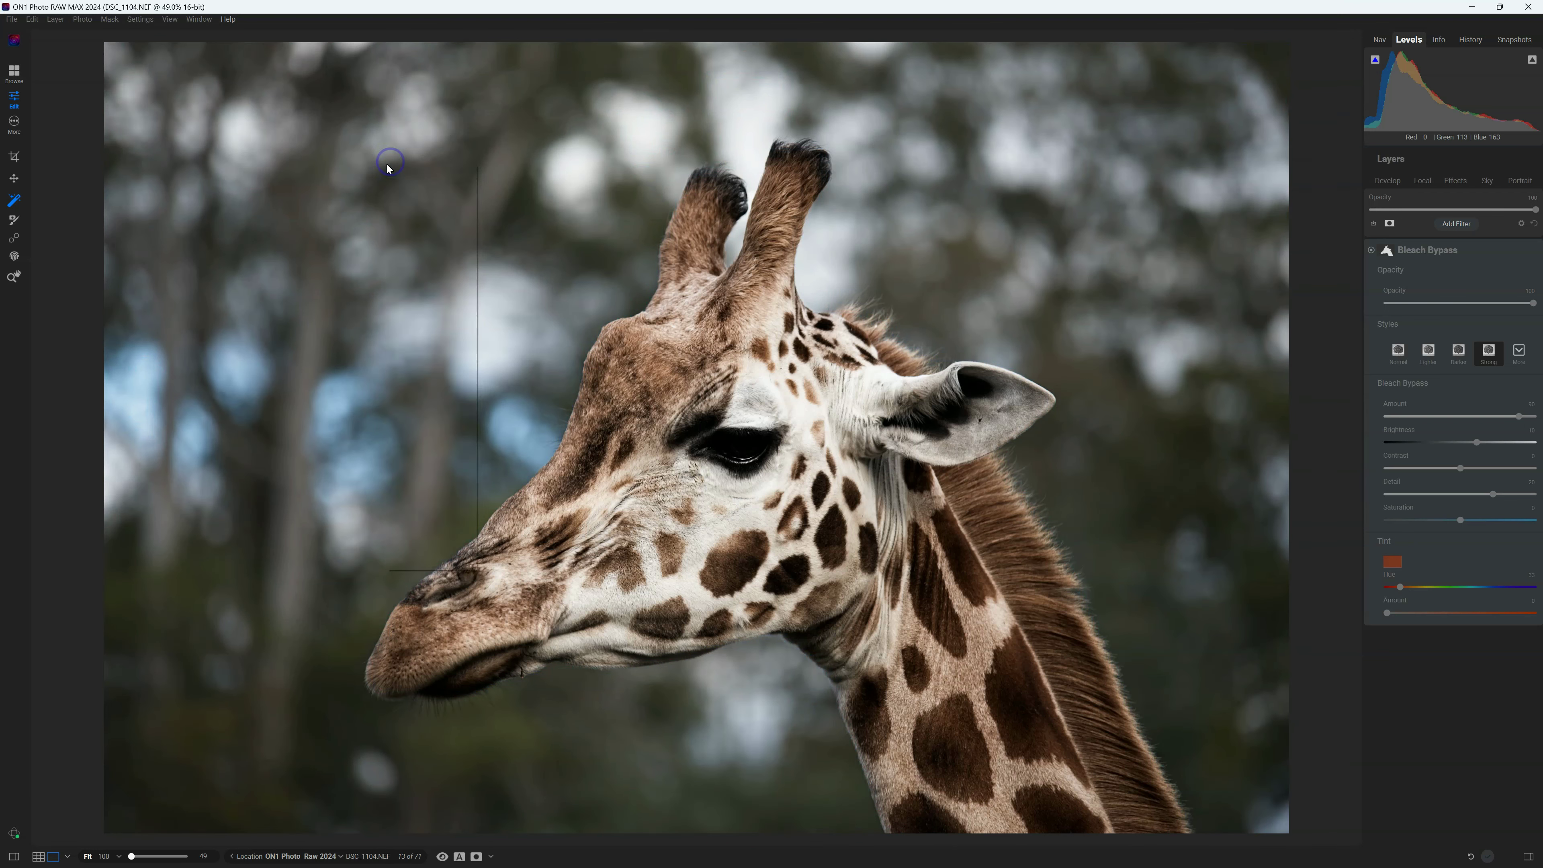
# Step: Apply the Black & White filter's Adele style to the background and compare with the original
pyautogui.rightClick(387, 164)
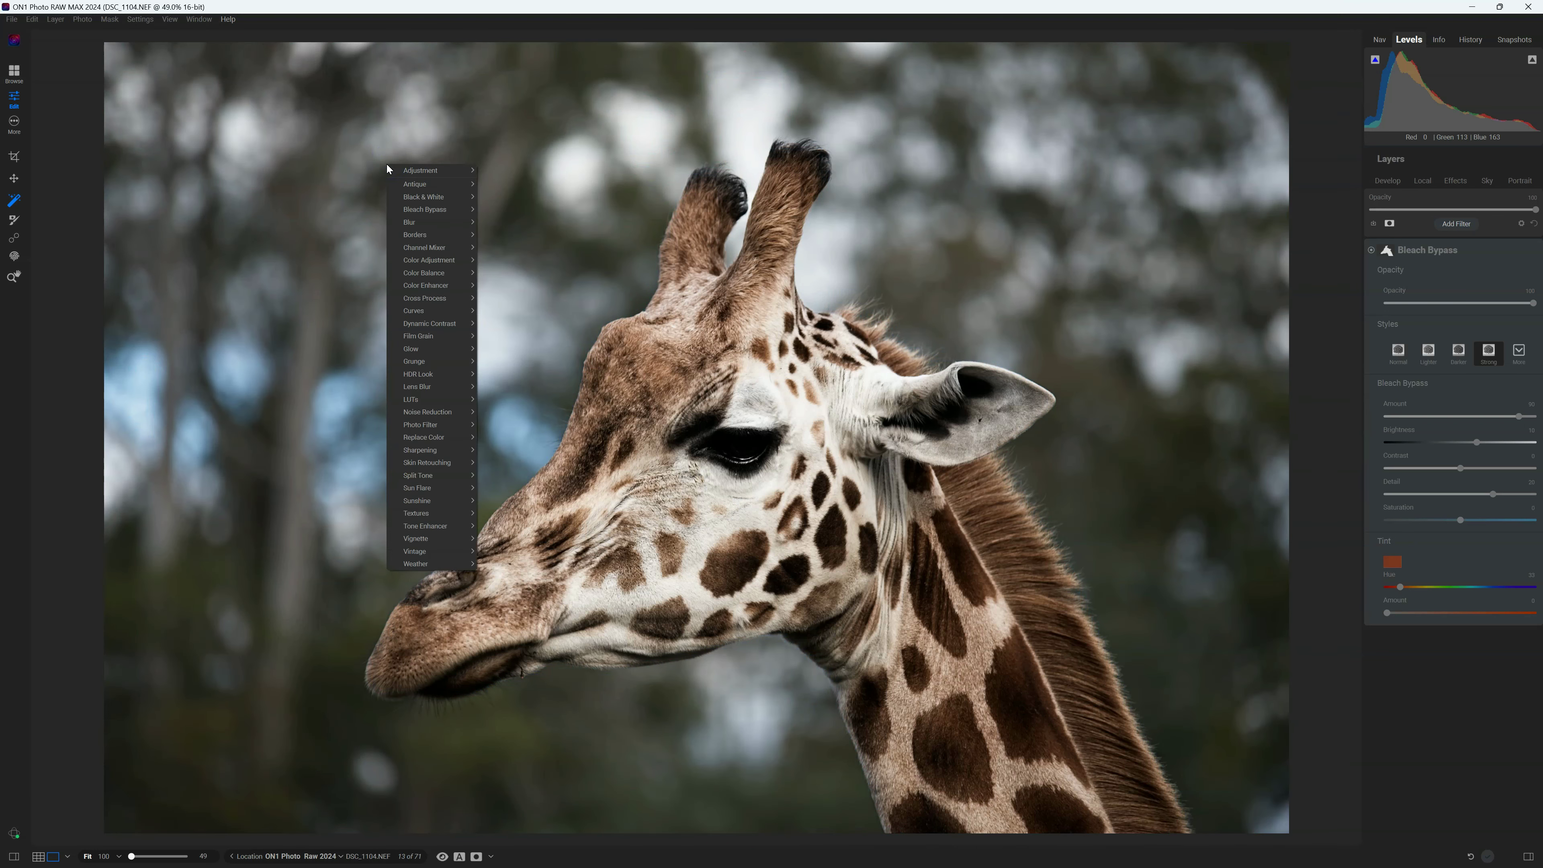
pyautogui.moveTo(435, 176)
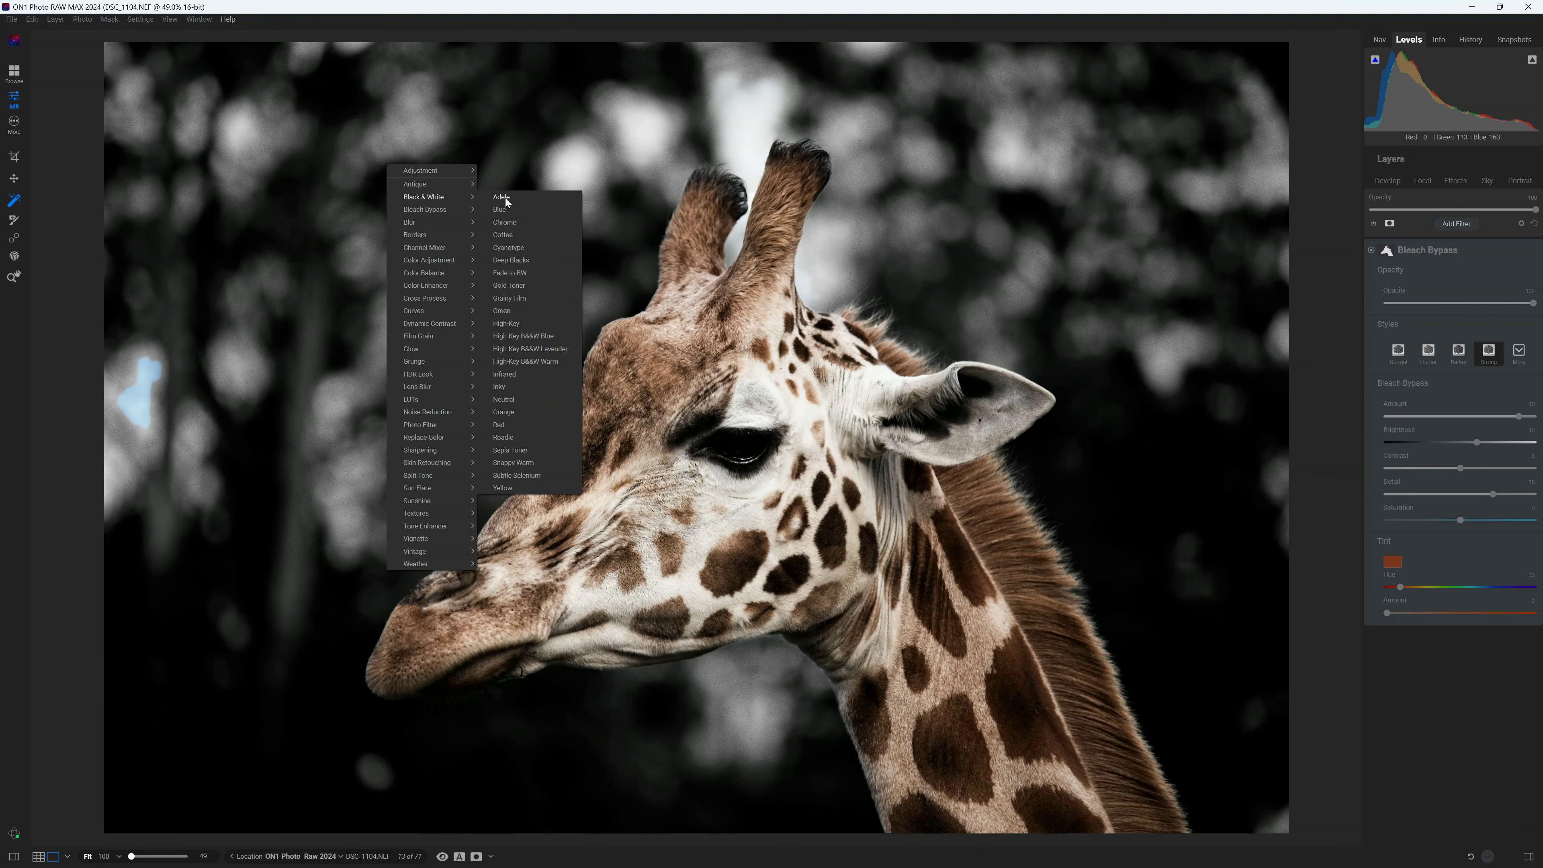
pyautogui.click(503, 196)
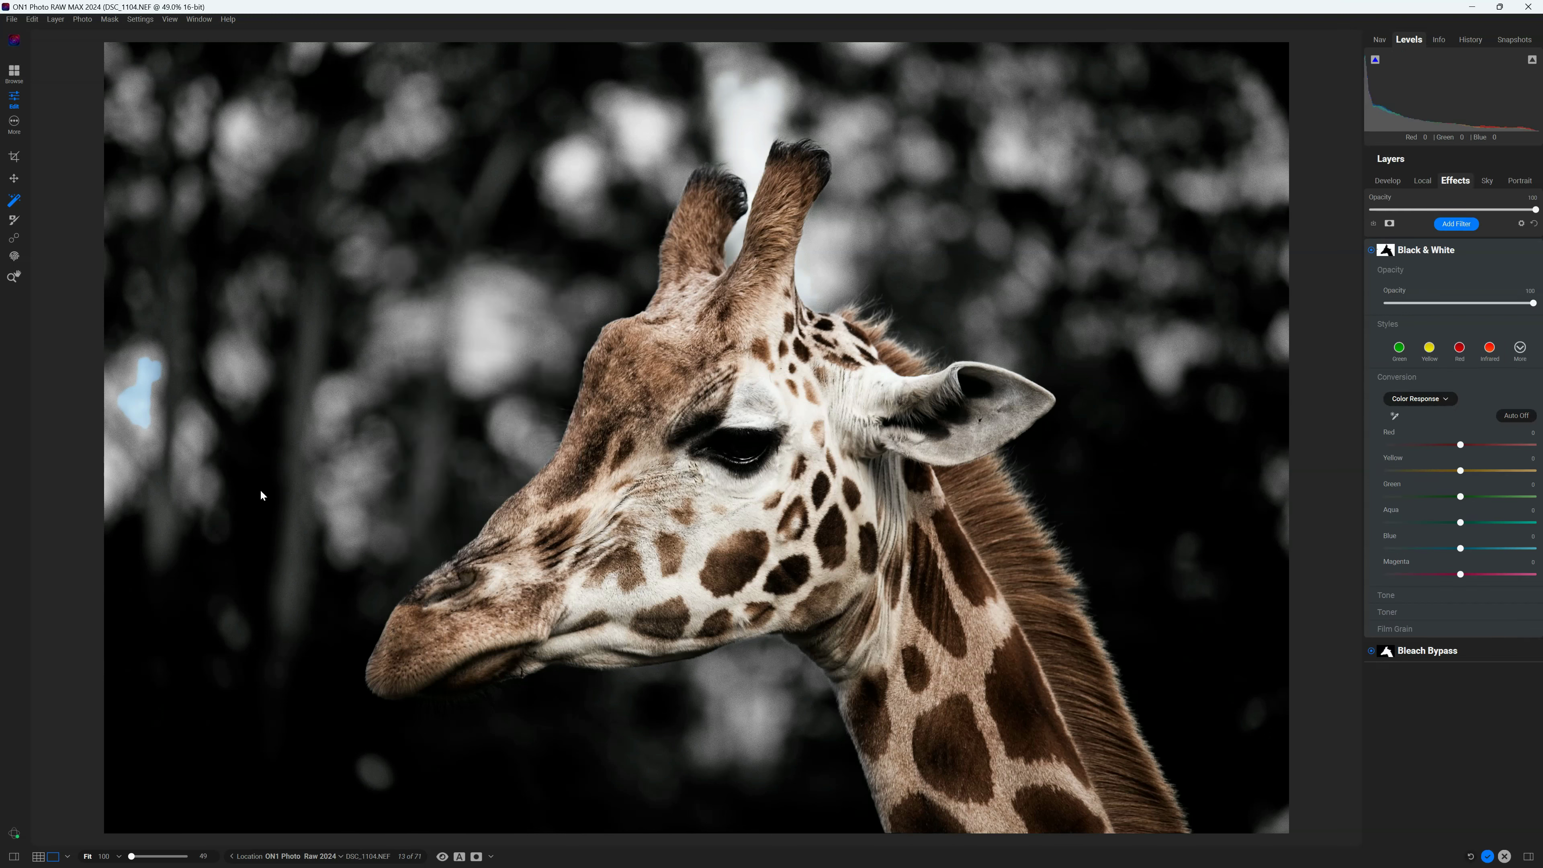
pyautogui.click(443, 857)
# Step: Toggle Preview repeatedly to compare the black-and-white edit with the original, then reselect the background
pyautogui.click(443, 857)
pyautogui.click(443, 857)
pyautogui.click(443, 858)
pyautogui.click(443, 858)
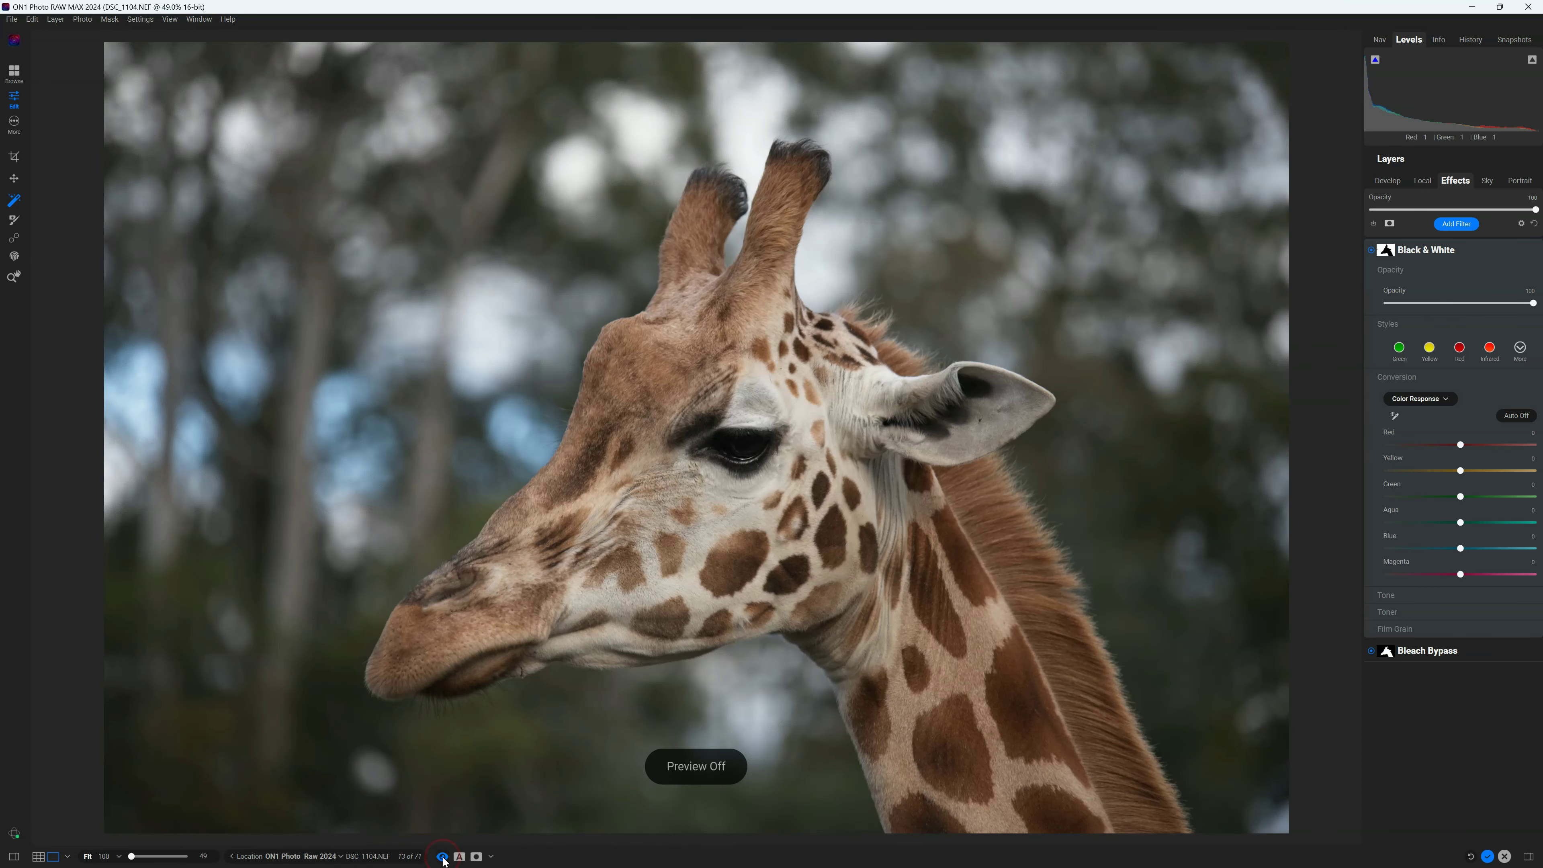
pyautogui.click(443, 858)
pyautogui.click(443, 858)
pyautogui.click(443, 858)
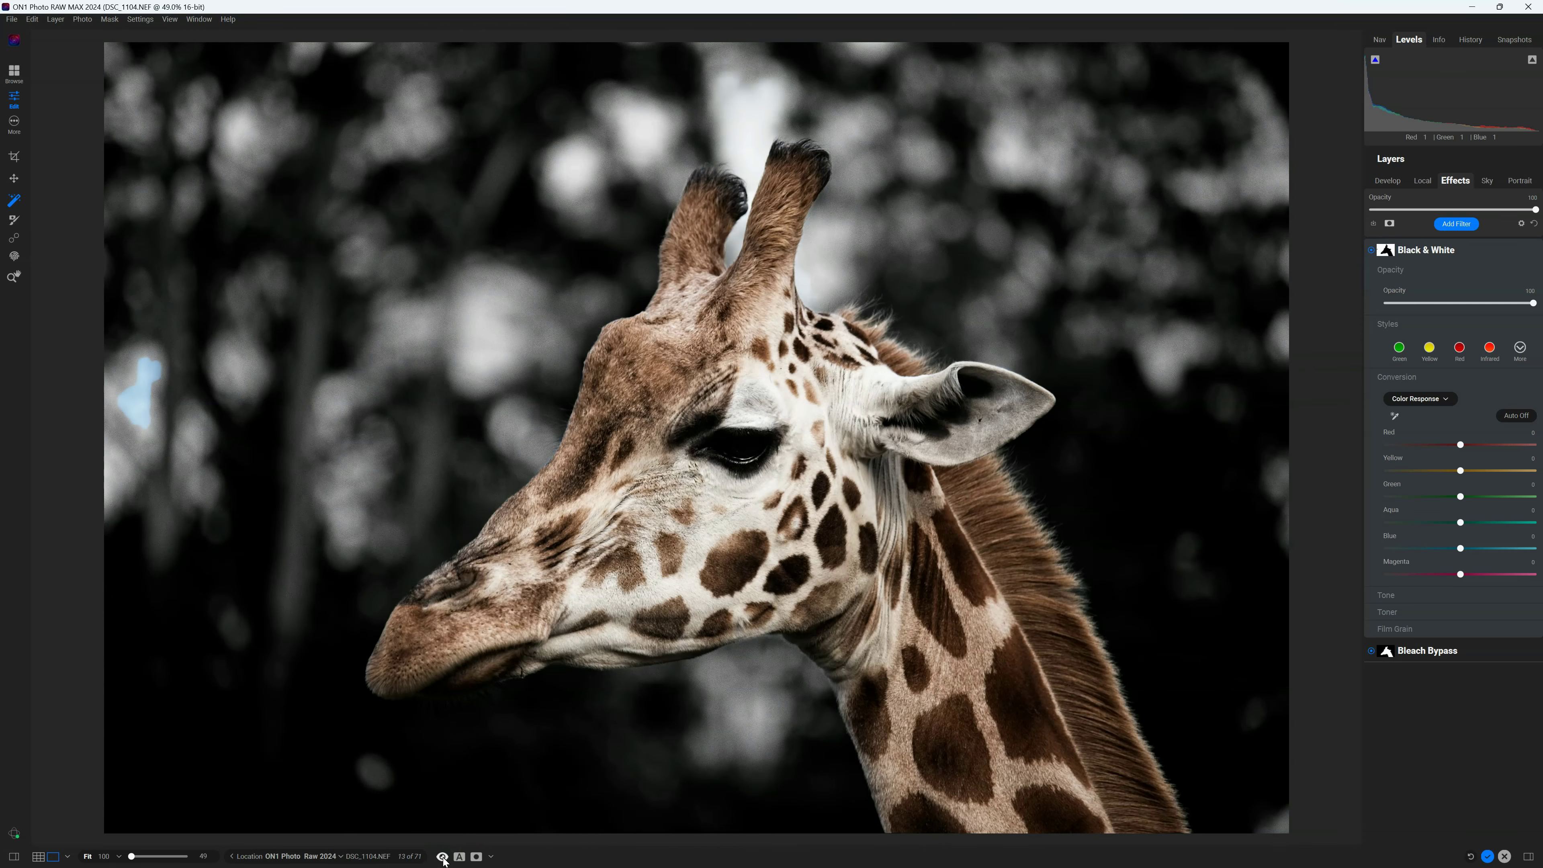
pyautogui.click(443, 858)
pyautogui.click(443, 858)
pyautogui.click(477, 856)
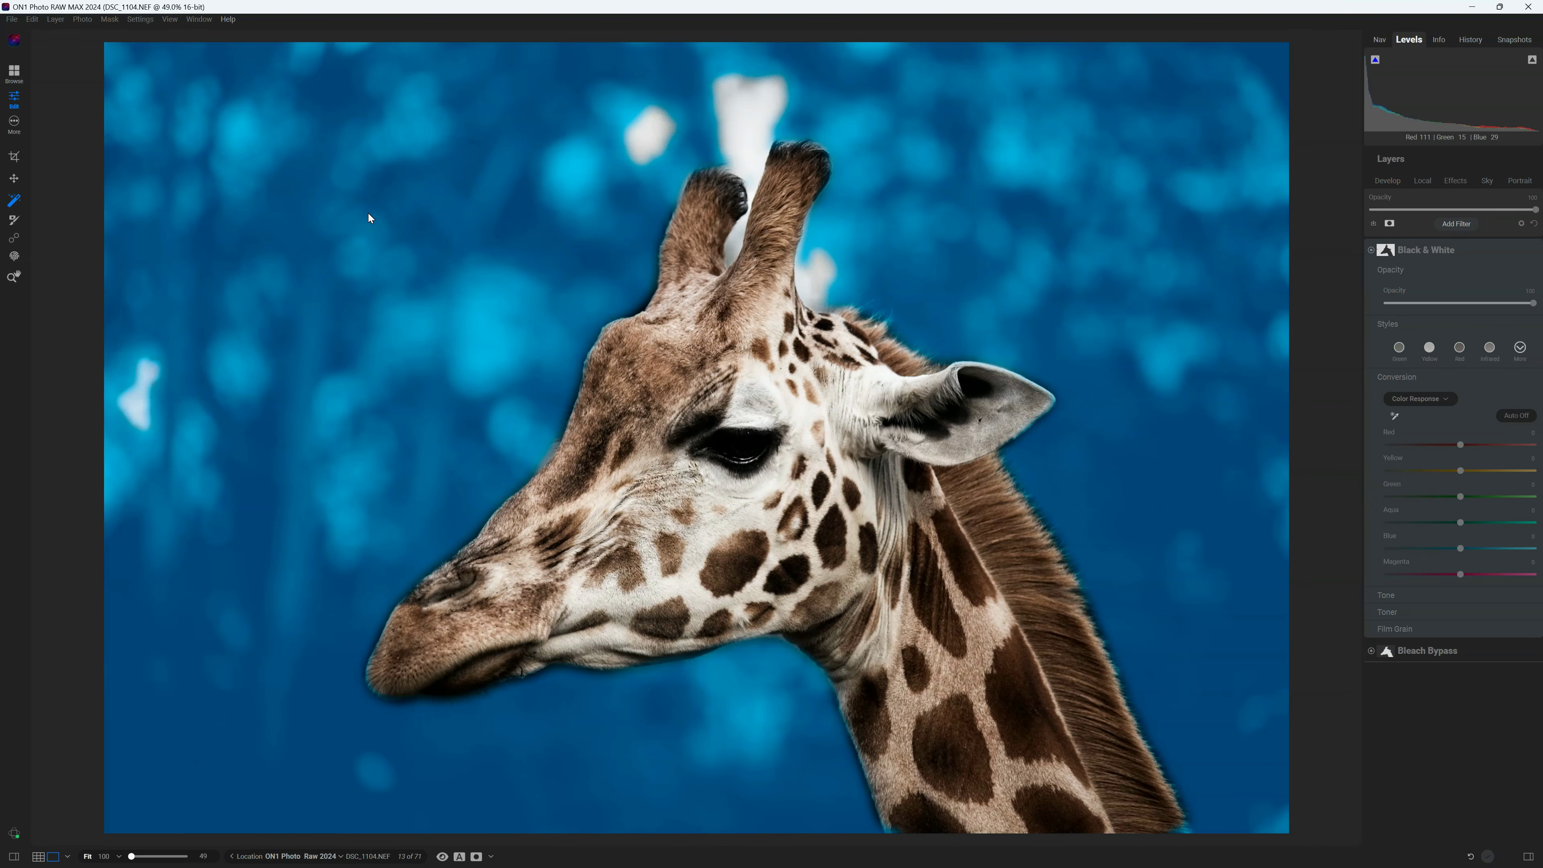
# Step: Add a Vignette filter in its Strong style to the photo
pyautogui.rightClick(369, 218)
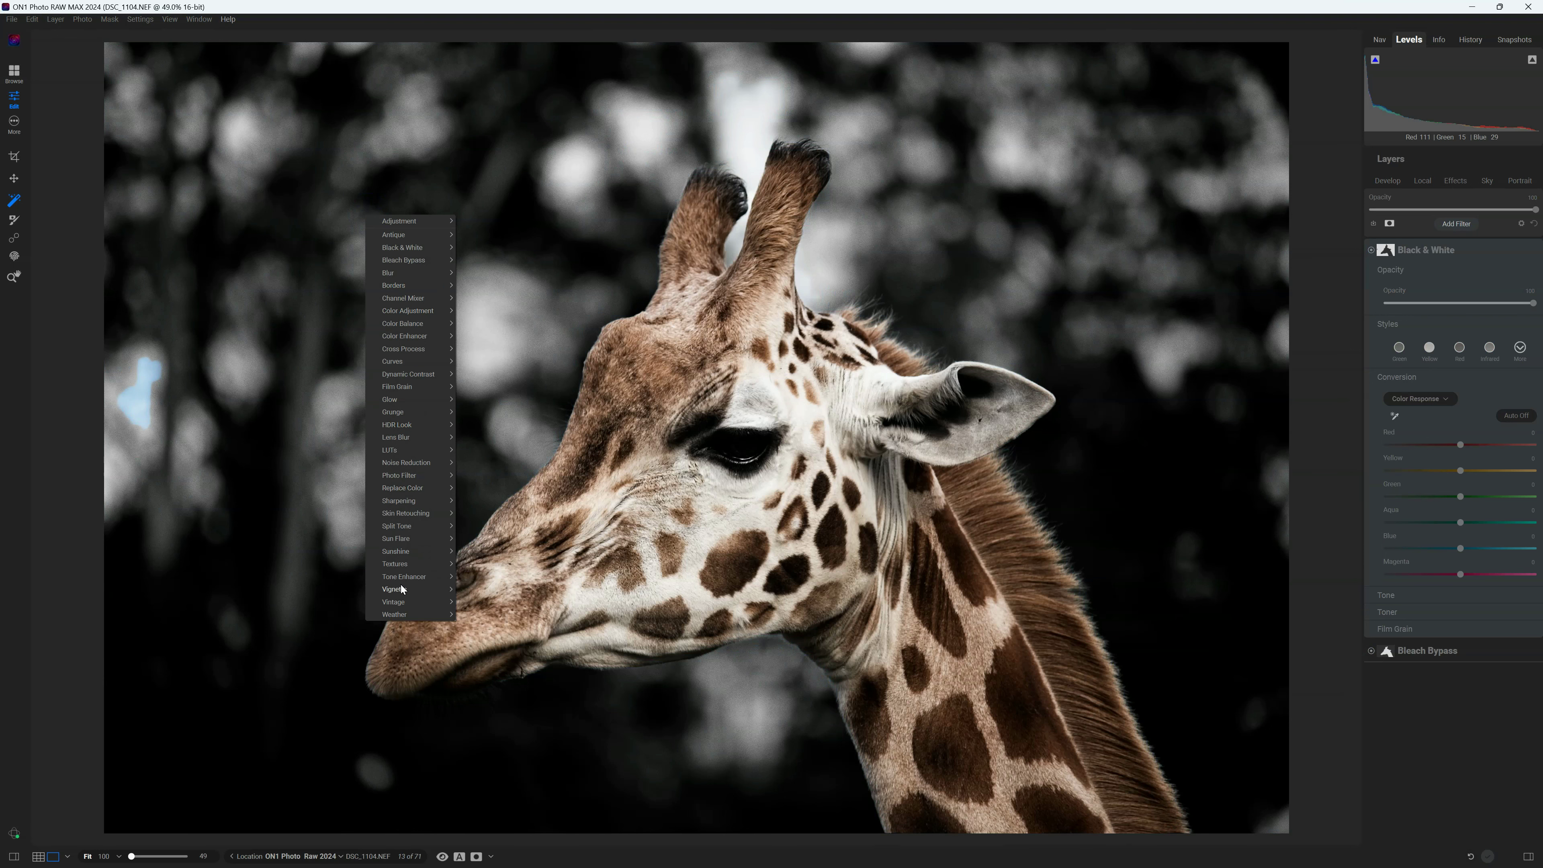
pyautogui.moveTo(401, 590)
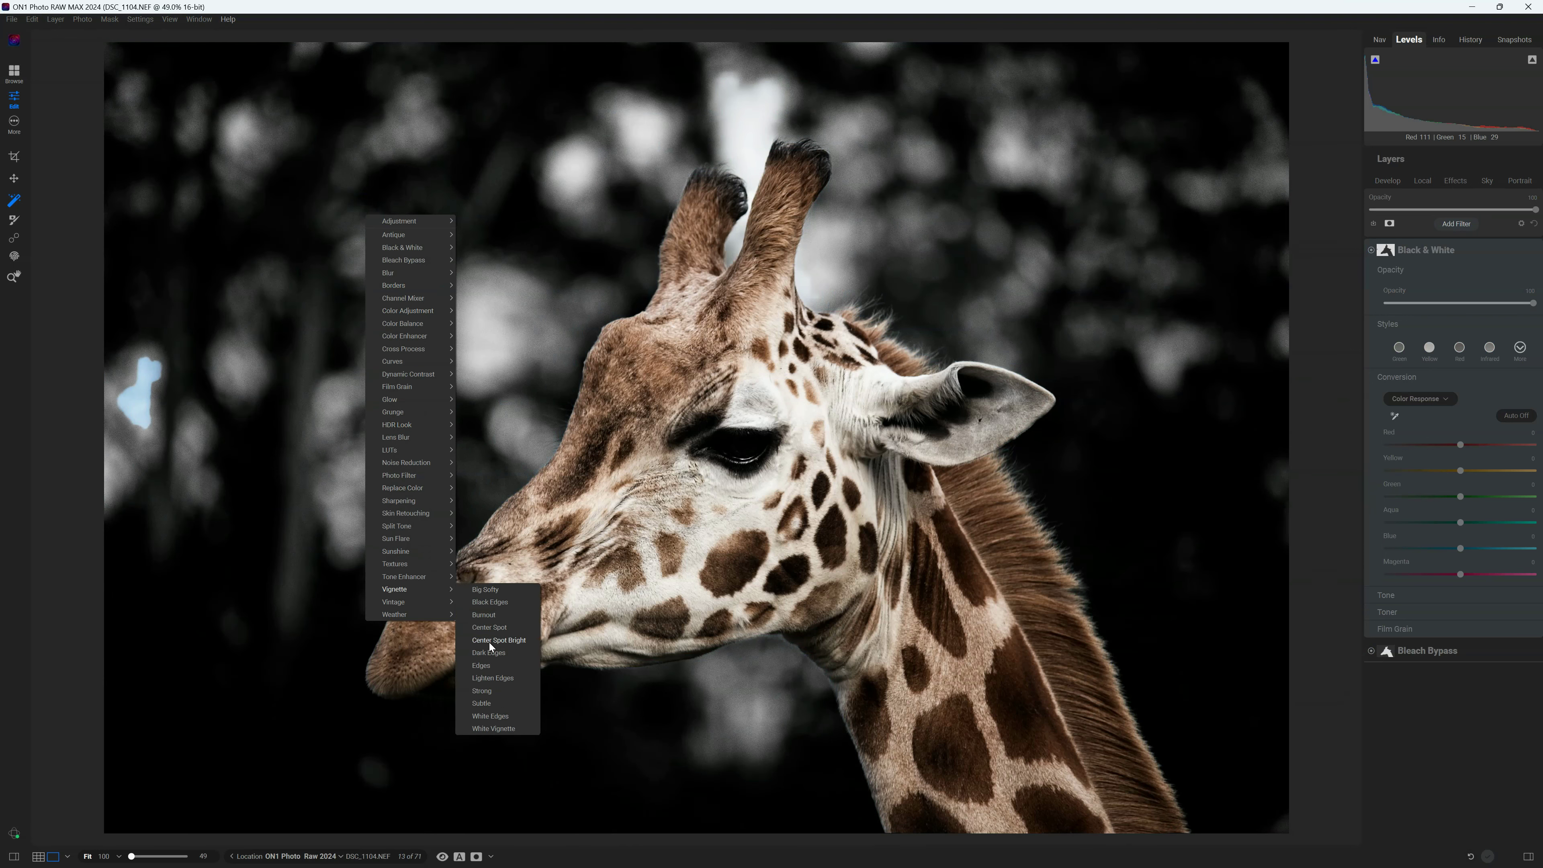
pyautogui.click(493, 692)
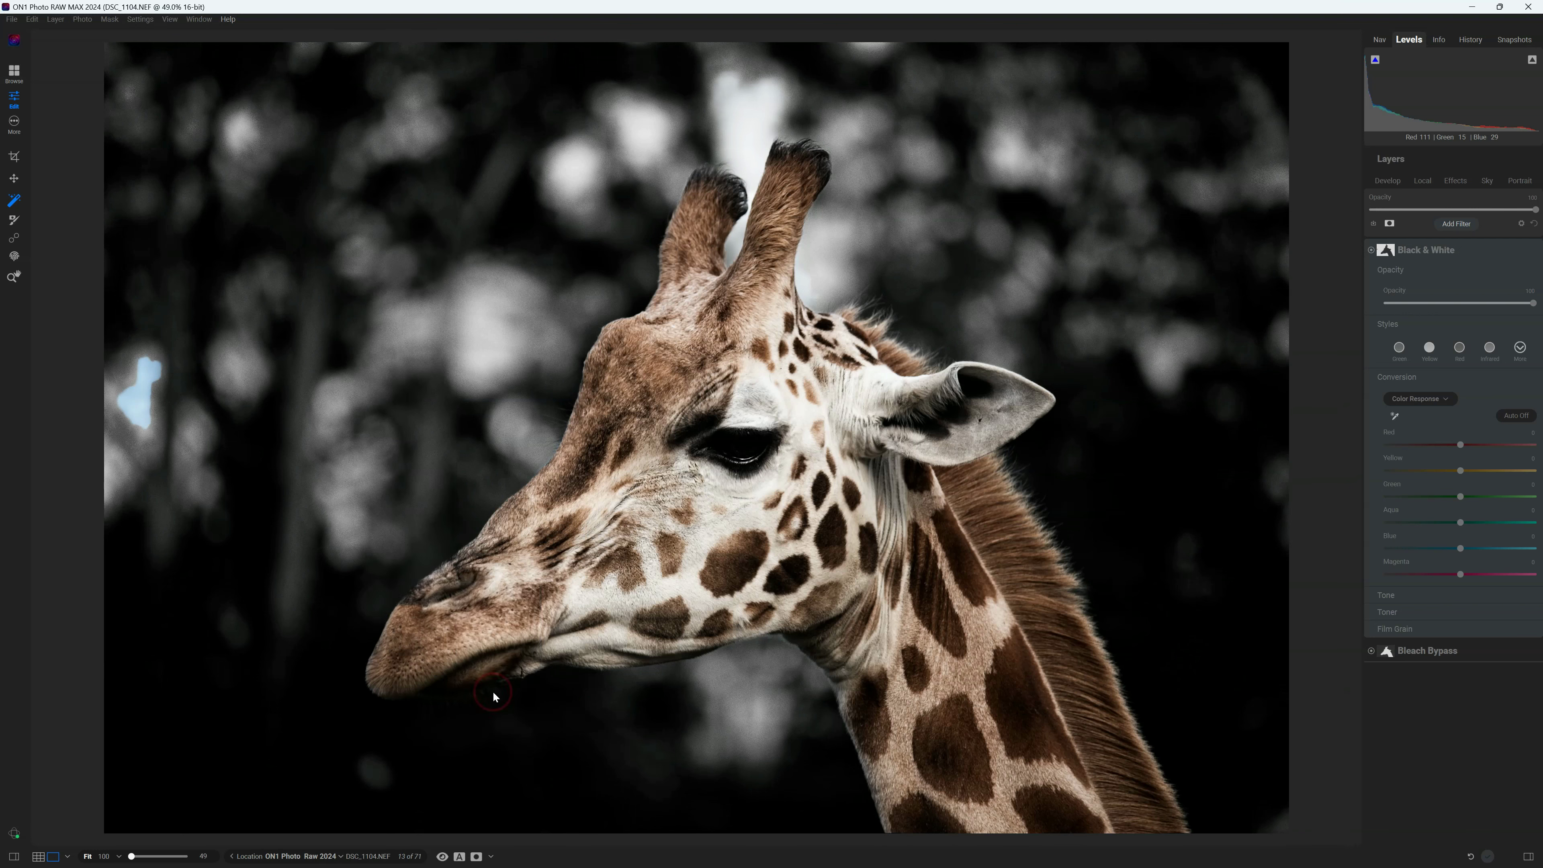
# Step: Check the vignette's mask overlay, then compare the edit against the unedited original
pyautogui.hotkey('ctrl', 'm')
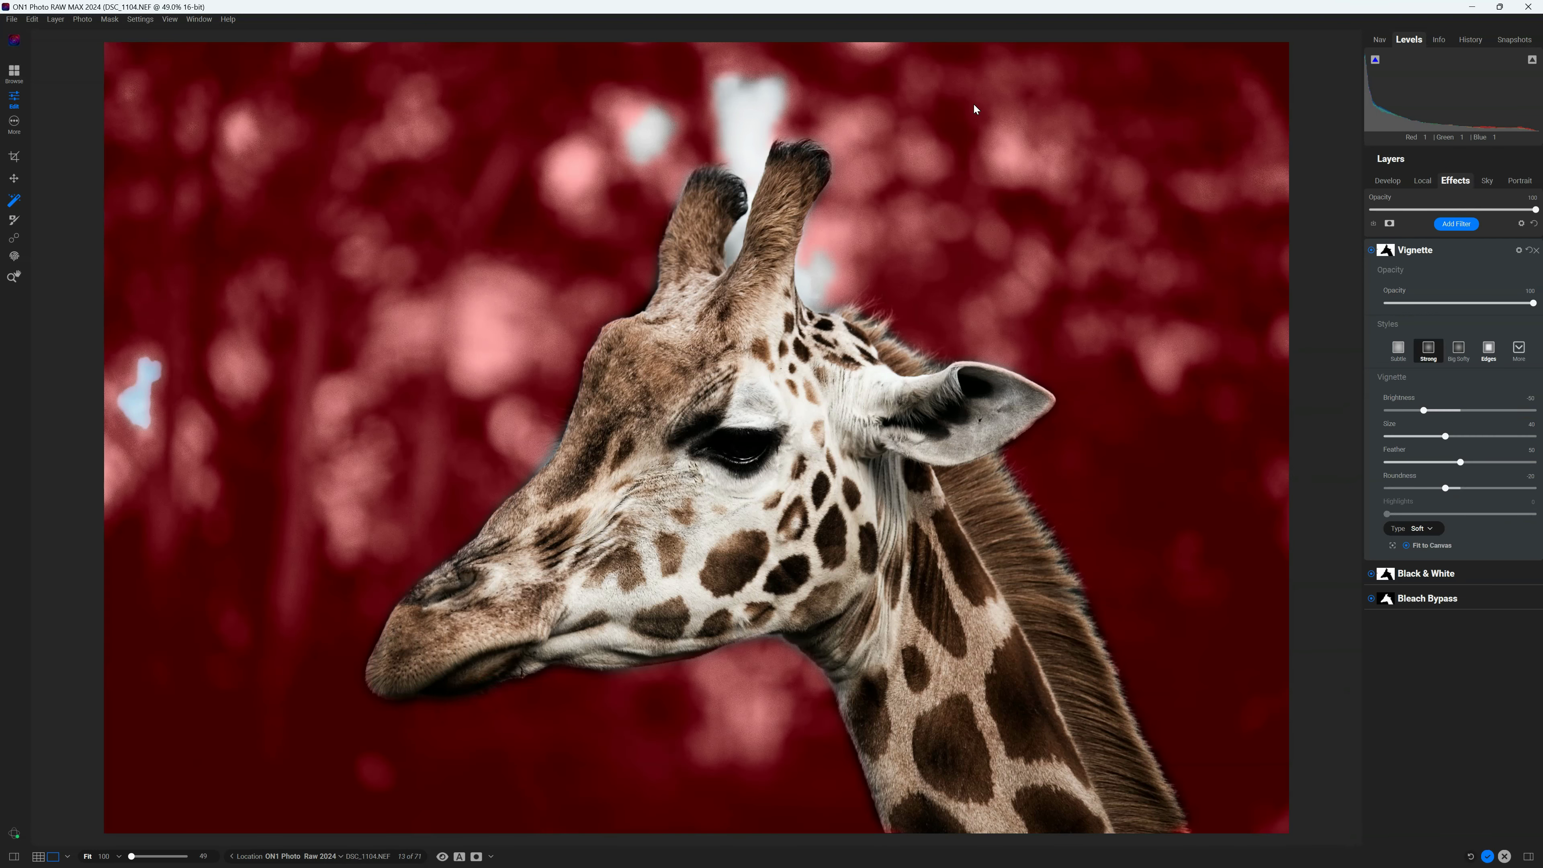
pyautogui.hotkey('ctrl', 'i')
pyautogui.hotkey('ctrl', 'i')
pyautogui.hotkey('ctrl', 'm')
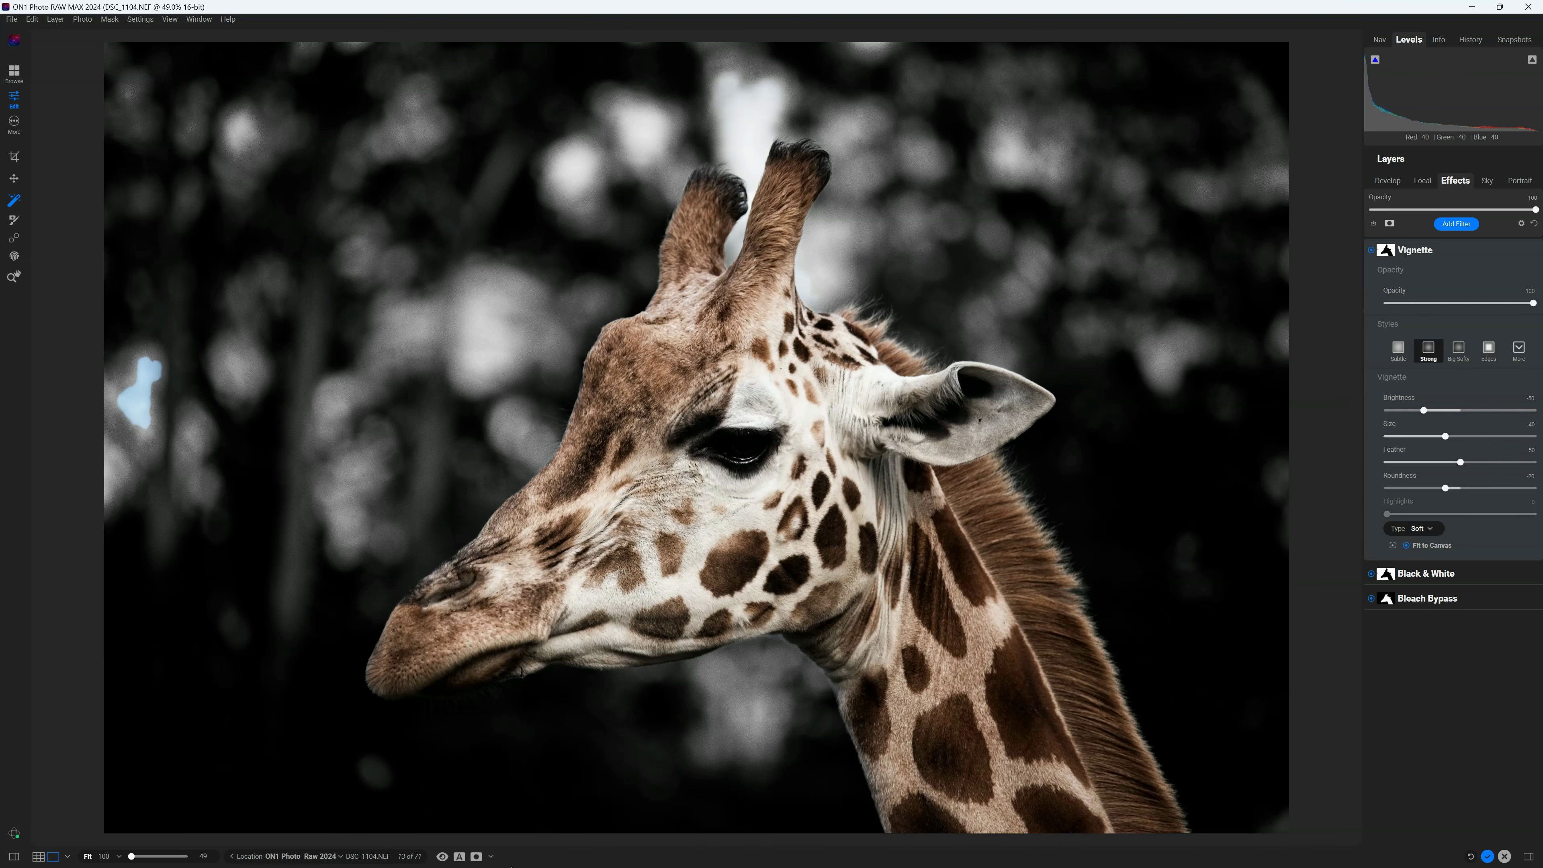
pyautogui.click(442, 857)
pyautogui.click(442, 857)
# Step: Expand the Black & White and Bleach Bypass filter settings, then switch Black & White off
pyautogui.click(1408, 581)
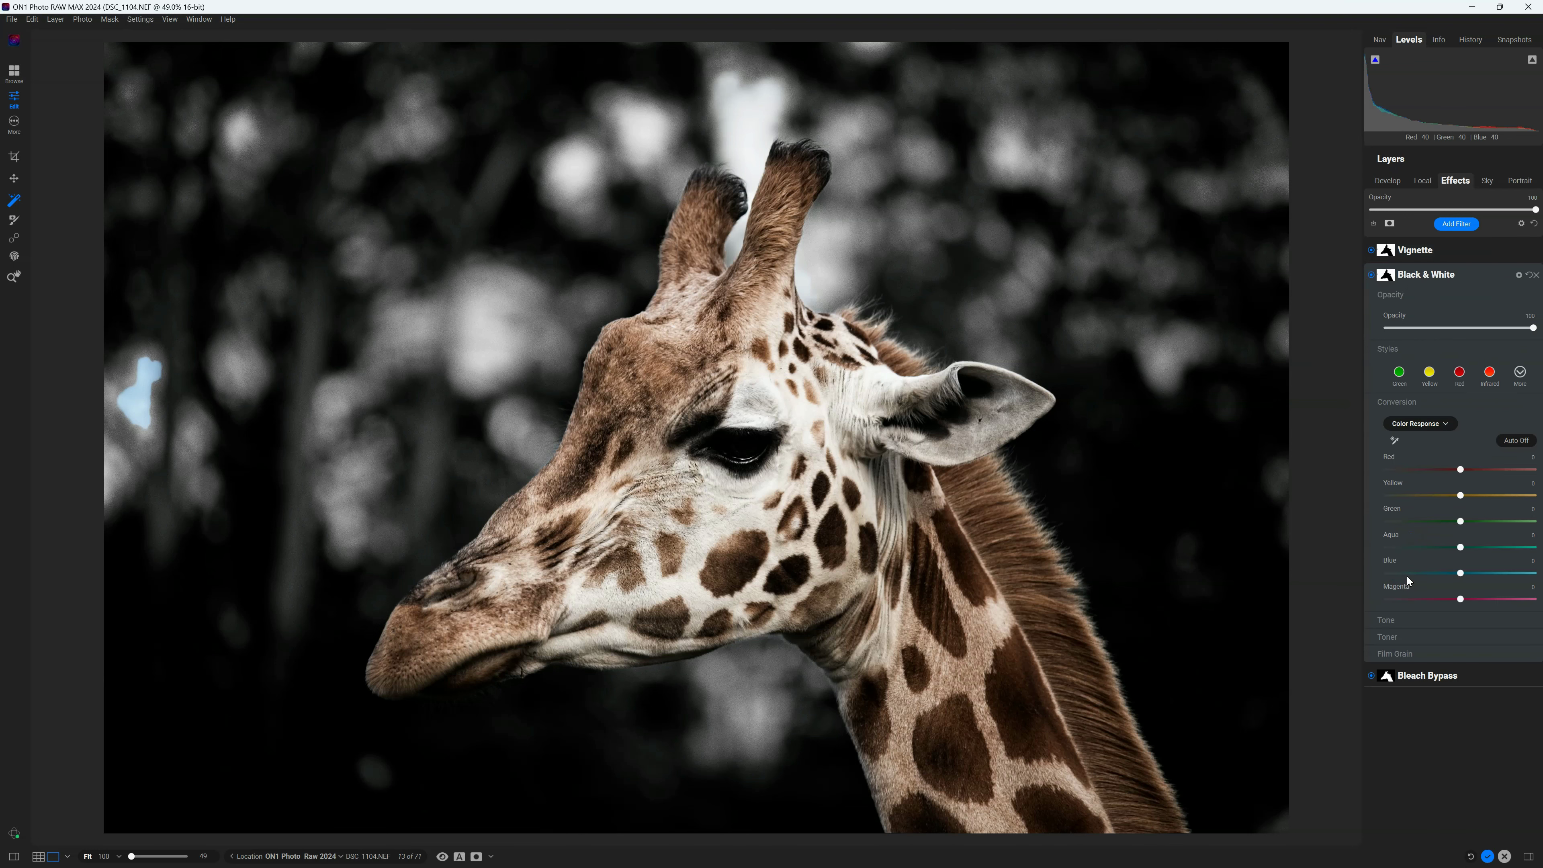
pyautogui.click(1410, 677)
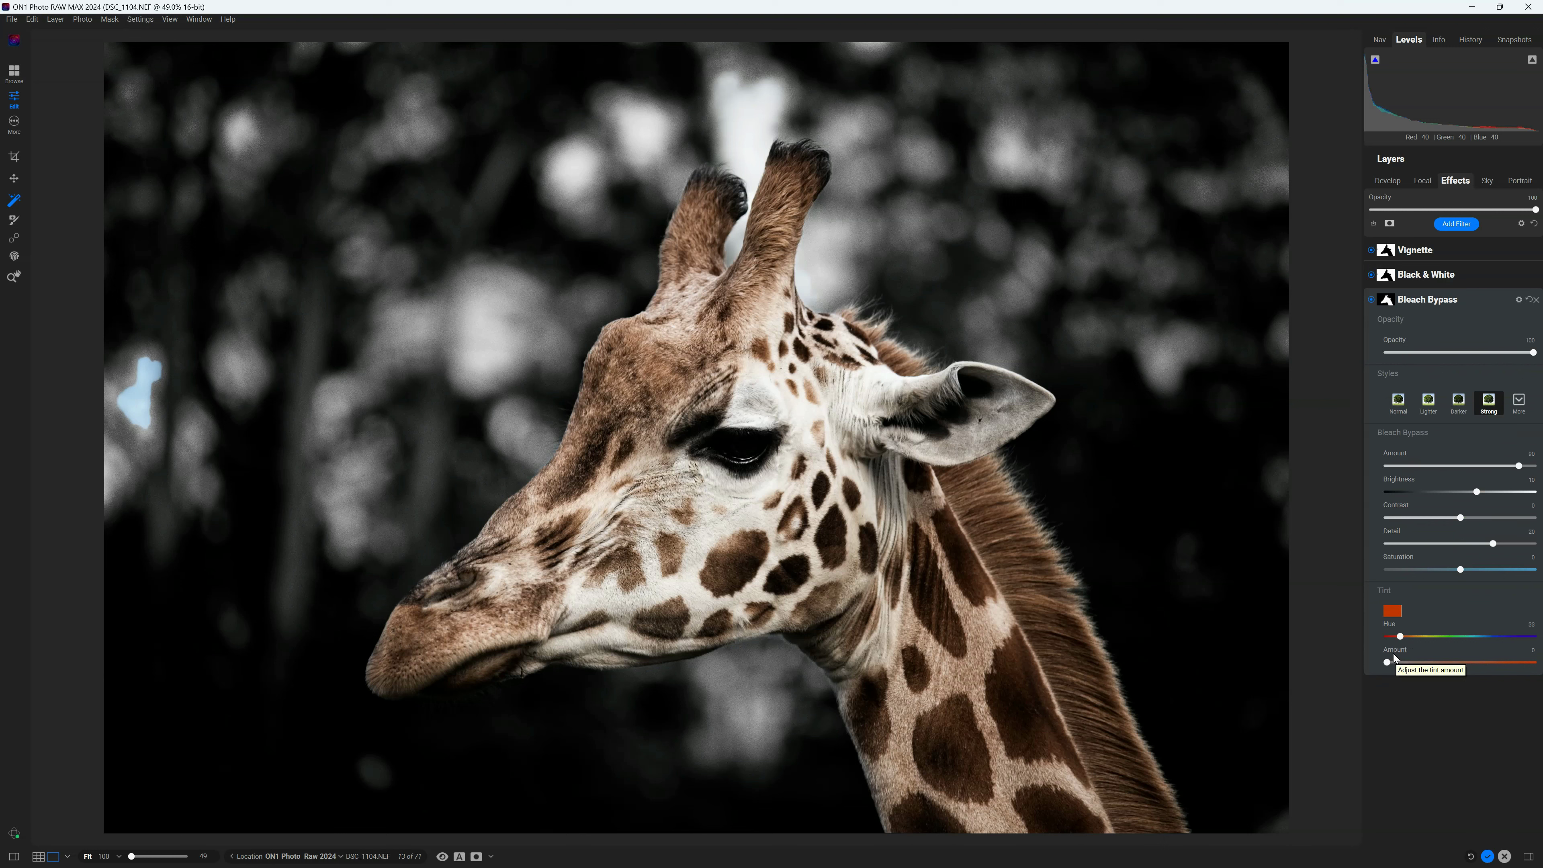
pyautogui.click(1372, 277)
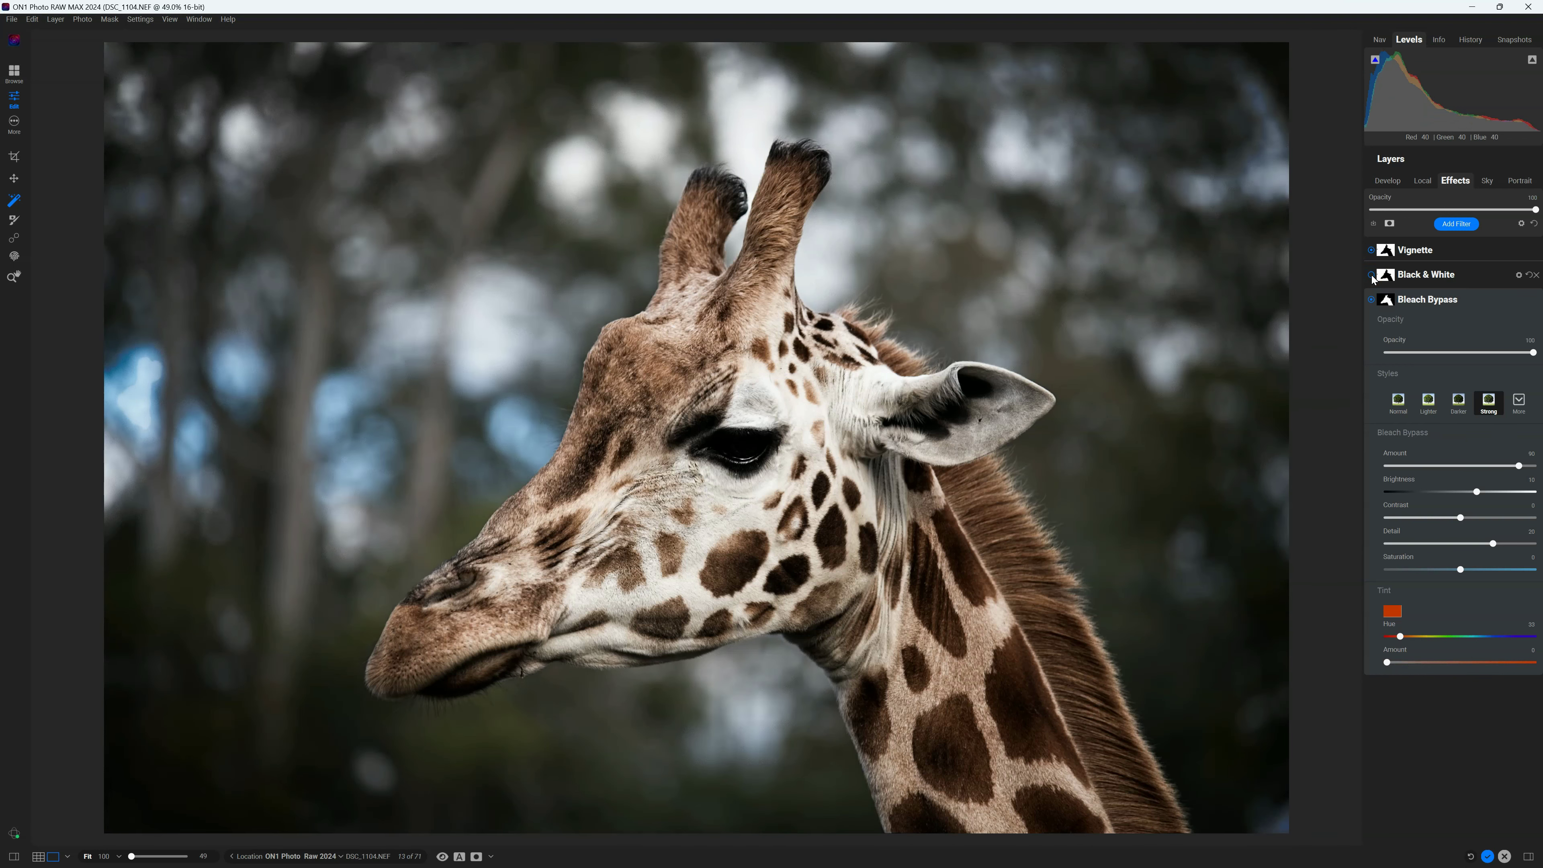
pyautogui.click(1372, 277)
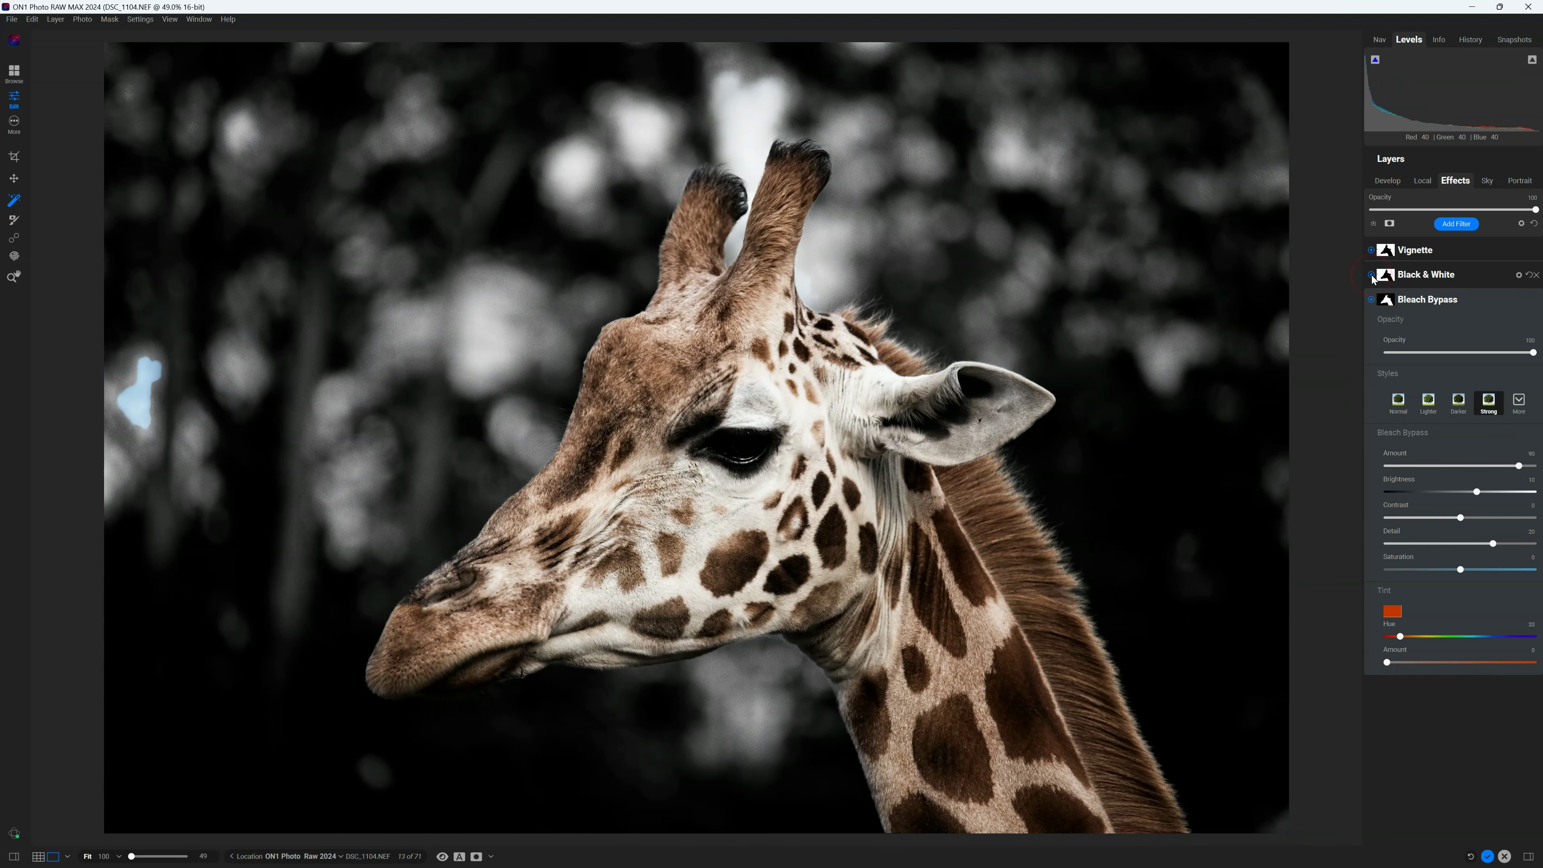
pyautogui.click(1370, 300)
pyautogui.click(1370, 300)
pyautogui.click(1372, 250)
pyautogui.click(1372, 250)
pyautogui.click(1372, 251)
pyautogui.click(1372, 251)
# Step: Lower the Bleach Bypass amount slightly and raise its contrast
pyautogui.moveTo(1520, 466)
pyautogui.mouseDown()
pyautogui.moveTo(1457, 466)
pyautogui.moveTo(1514, 466)
pyautogui.mouseUp()
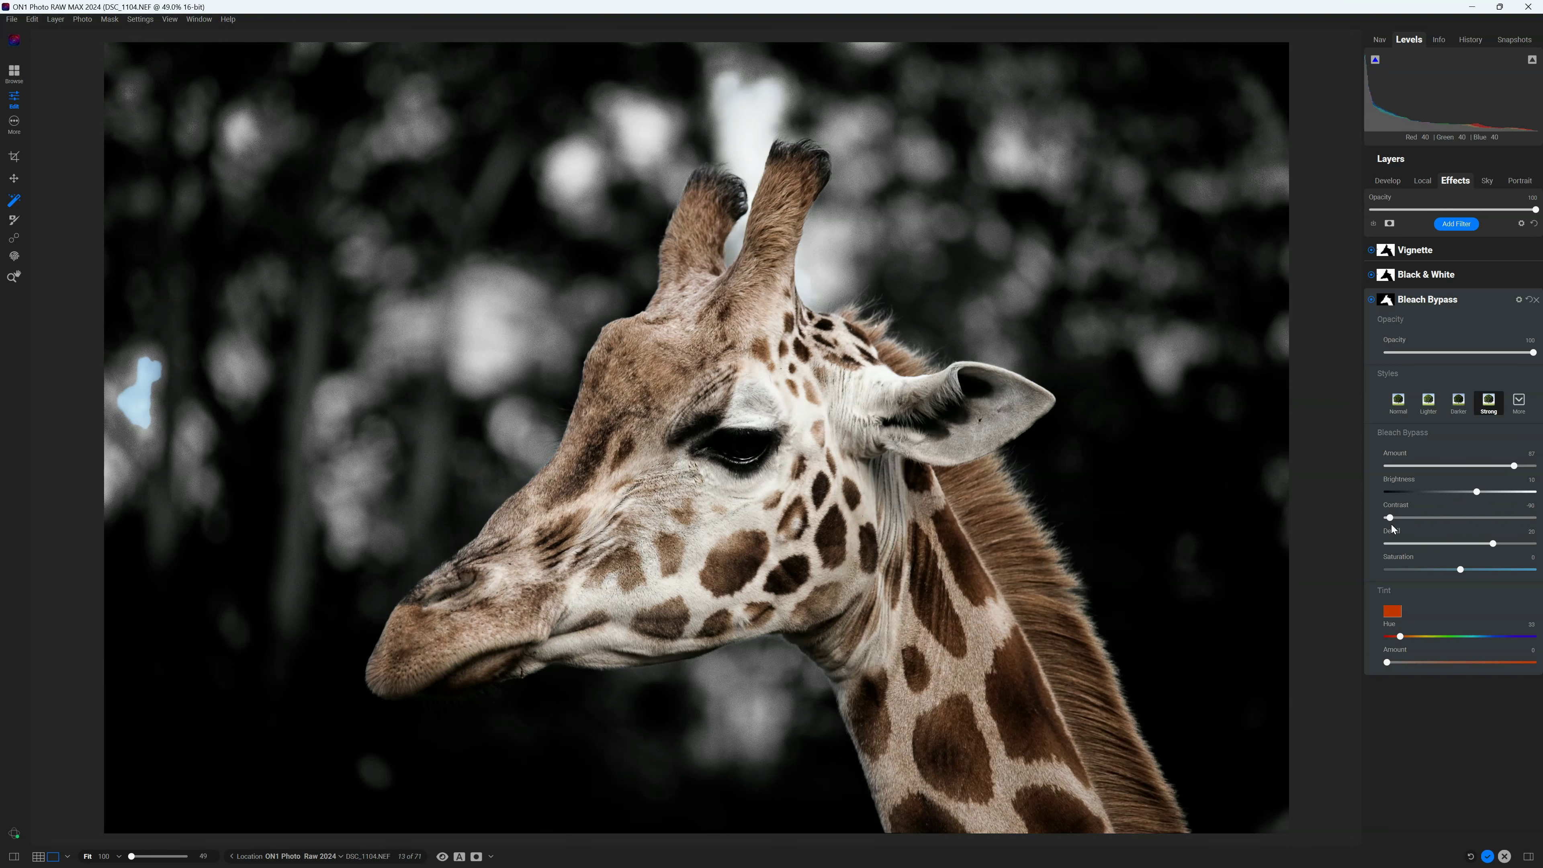
pyautogui.moveTo(1459, 518); pyautogui.dragTo(1477, 543)
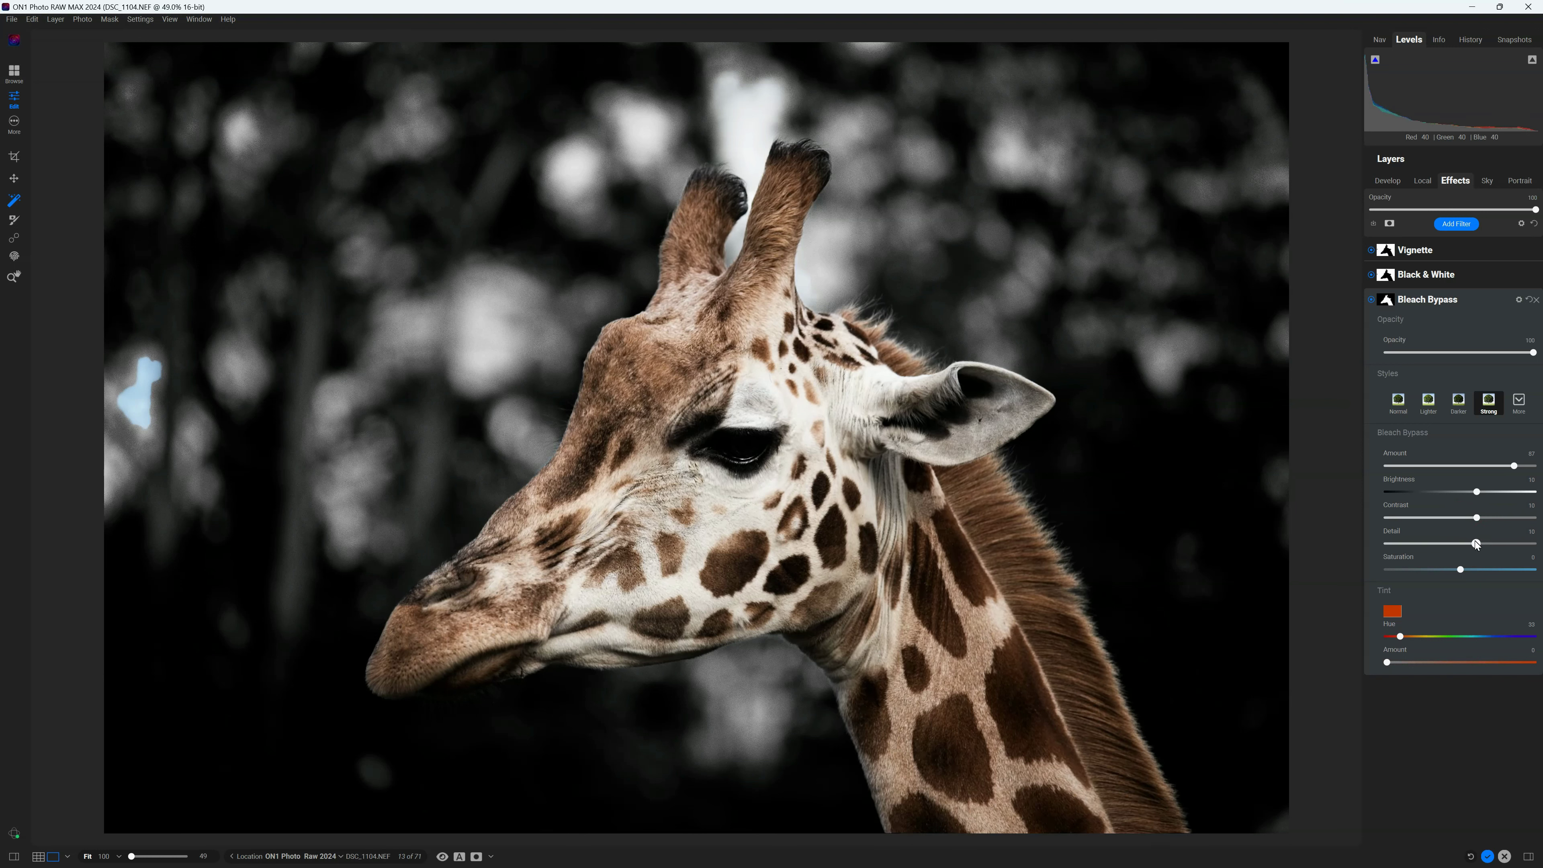
pyautogui.click(1415, 253)
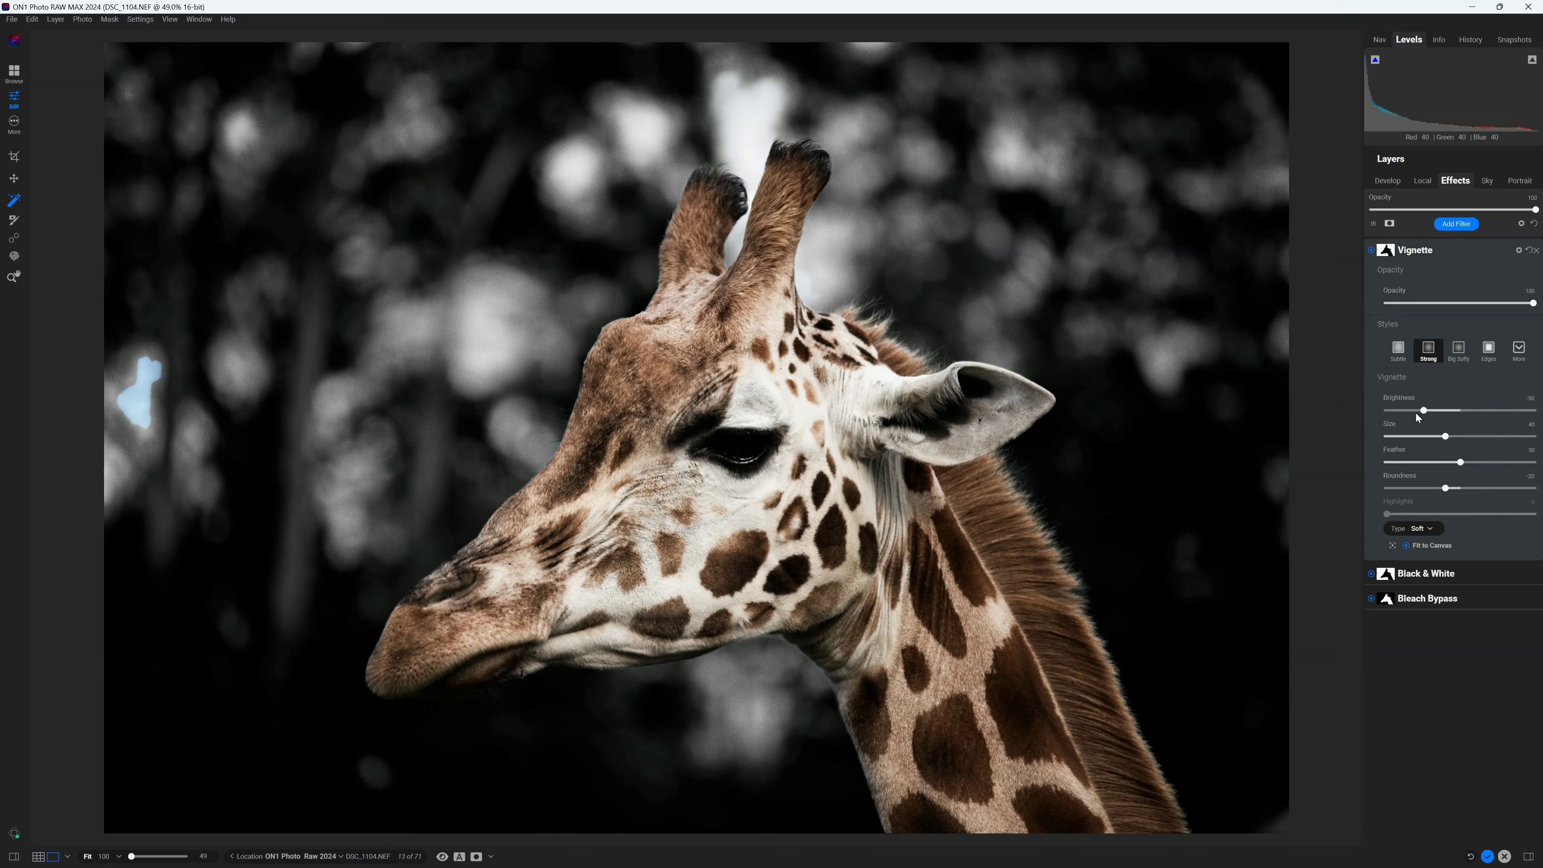
# Step: Drop the vignette Brightness far down, adjust its Roundness, and increase its Size
pyautogui.moveTo(1424, 412); pyautogui.dragTo(1392, 411)
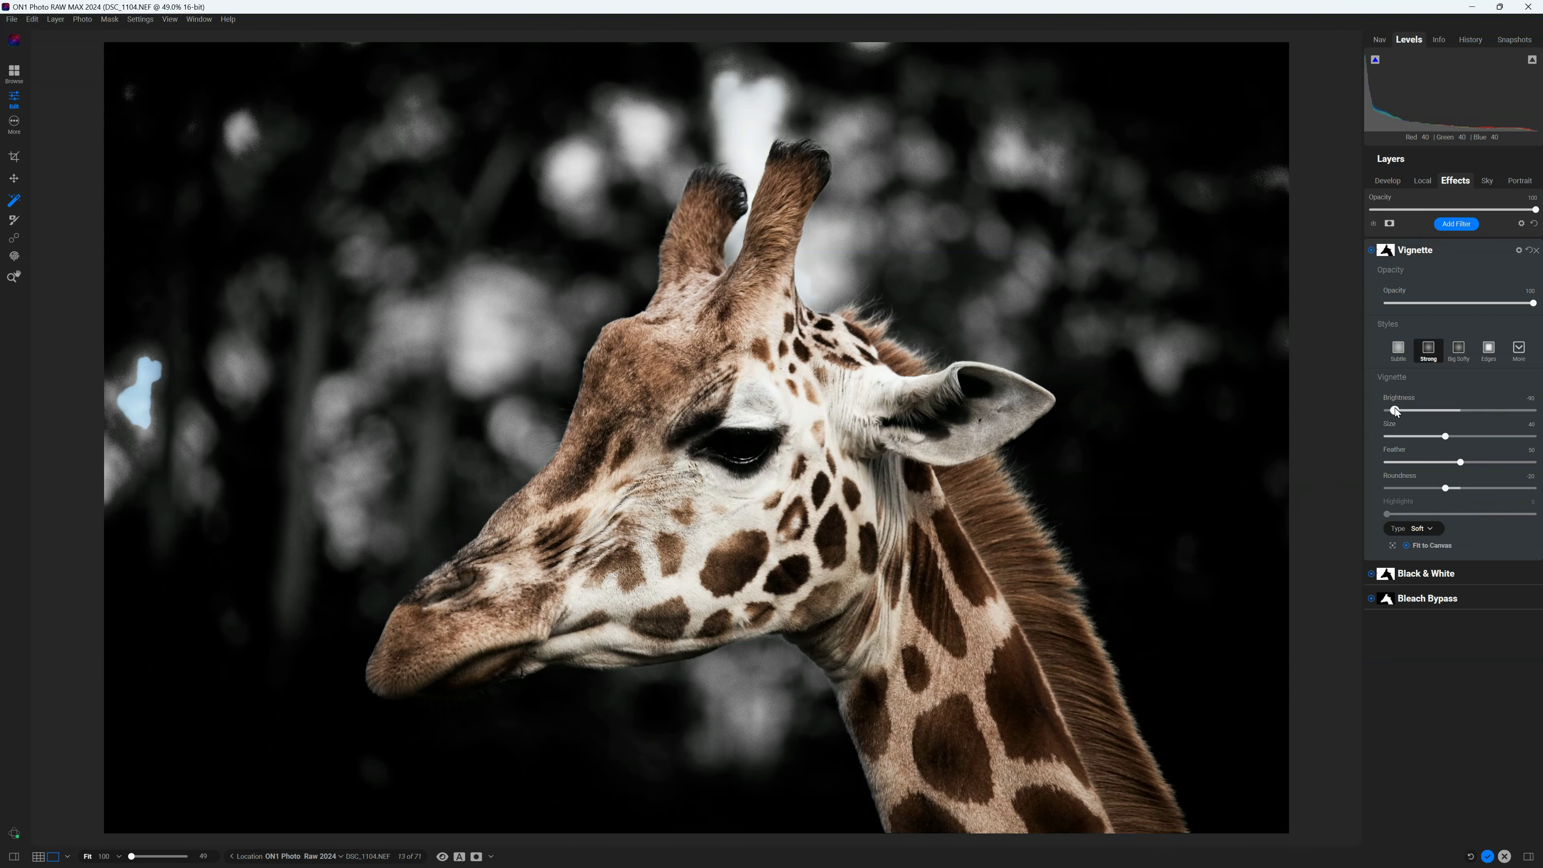
pyautogui.moveTo(1447, 491)
pyautogui.mouseDown()
pyautogui.moveTo(1406, 488)
pyautogui.moveTo(1453, 484)
pyautogui.mouseUp()
pyautogui.moveTo(1448, 431)
pyautogui.mouseDown()
pyautogui.moveTo(1483, 434)
pyautogui.moveTo(1463, 438)
pyautogui.mouseUp()
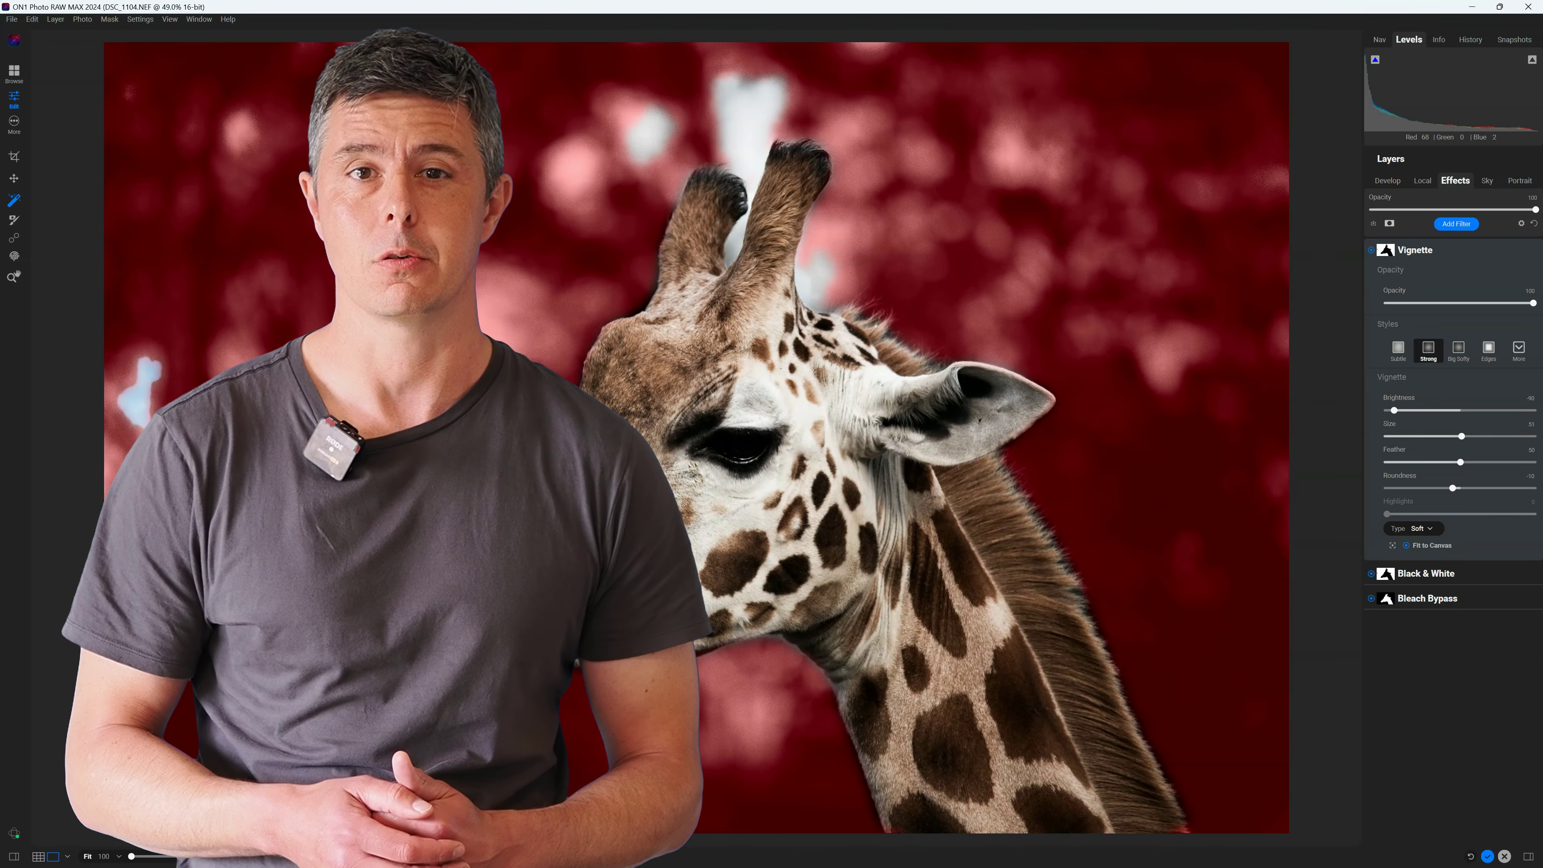
pyautogui.press('\\')
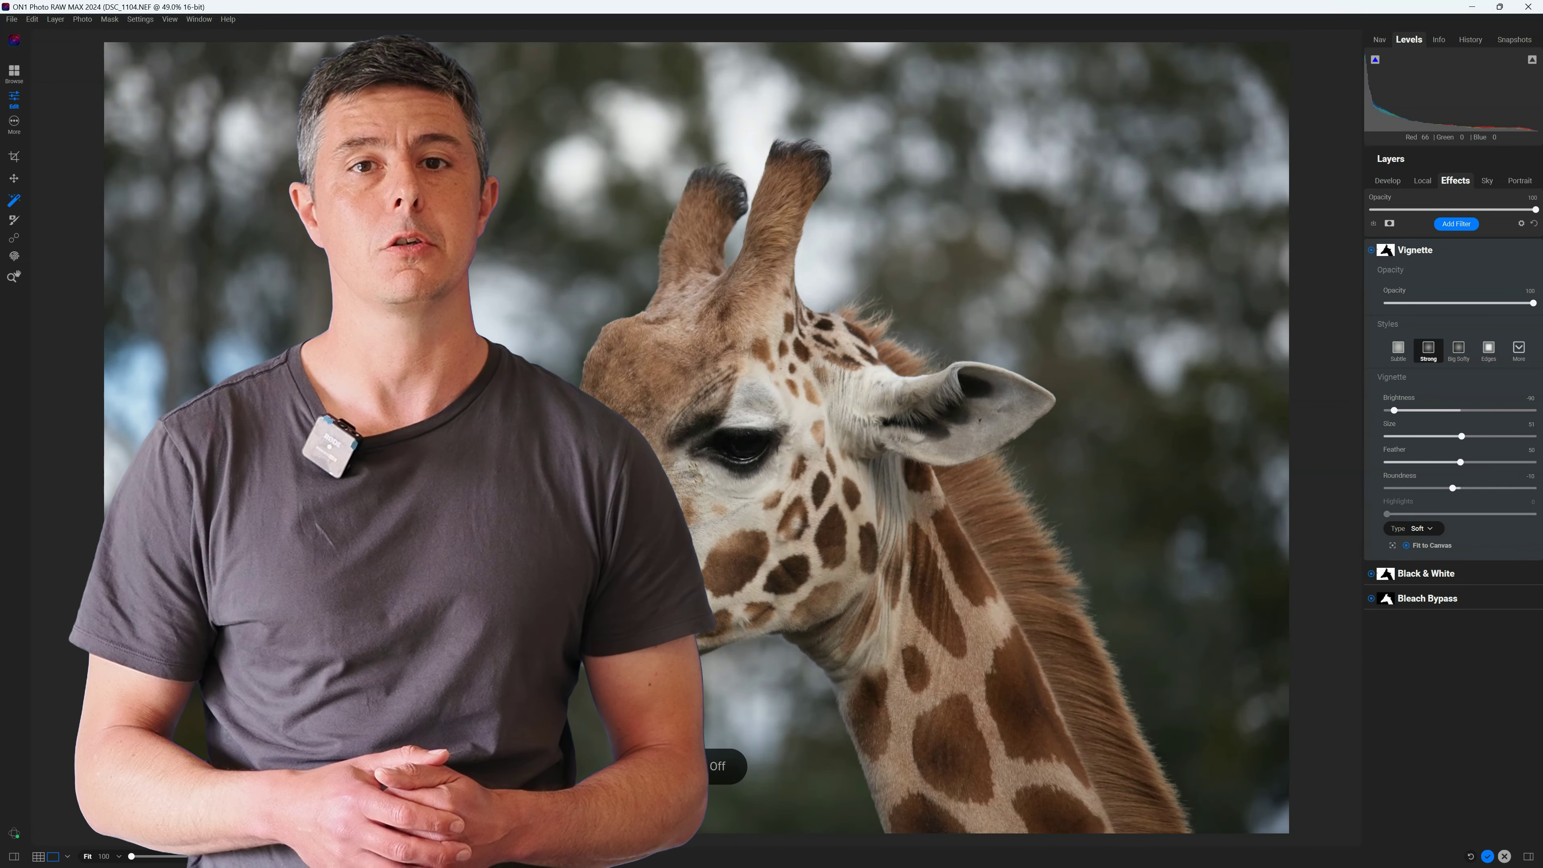
pyautogui.press('\\')
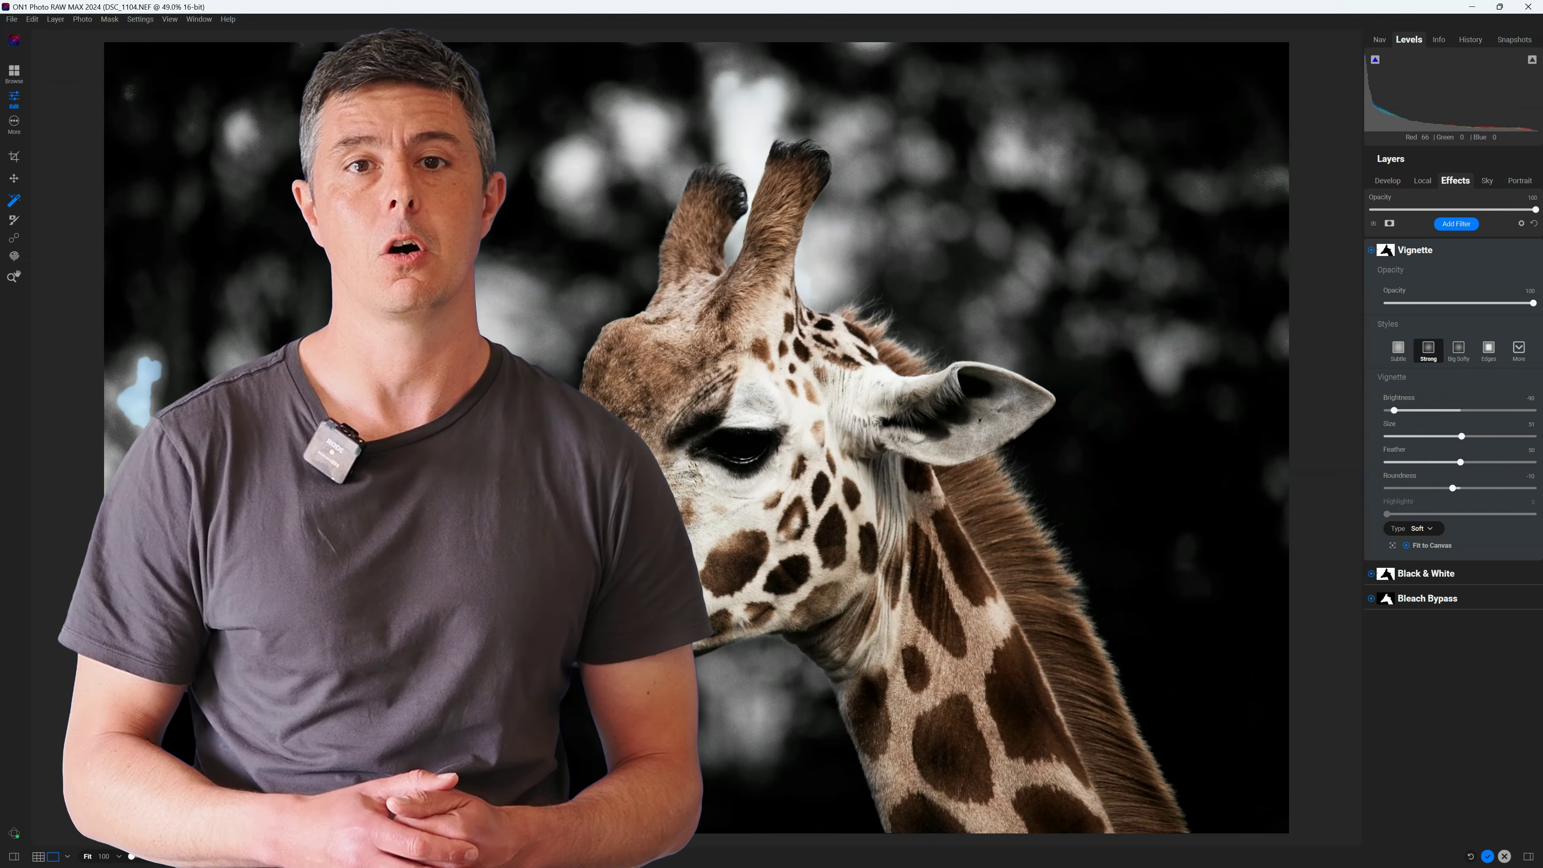